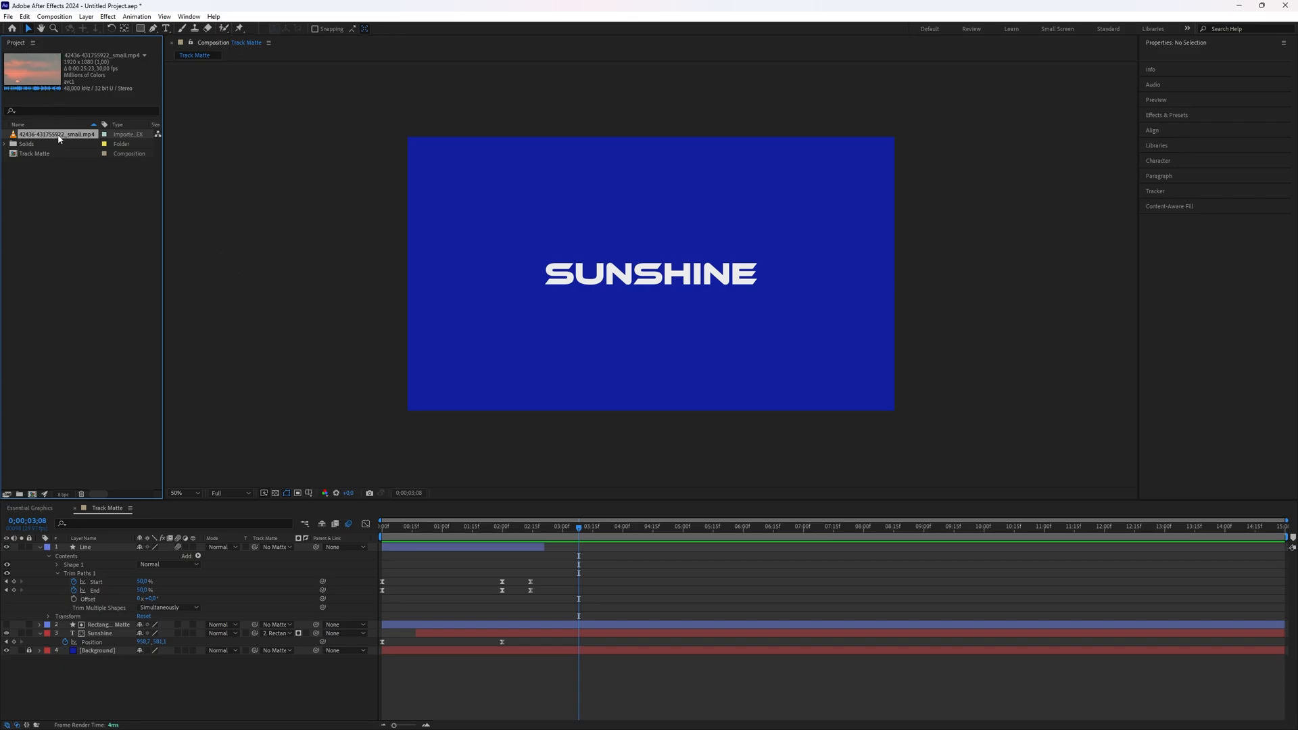
{"action": "left_click_drag", "start_coordinate": [58, 139], "coordinate": [32, 495]}
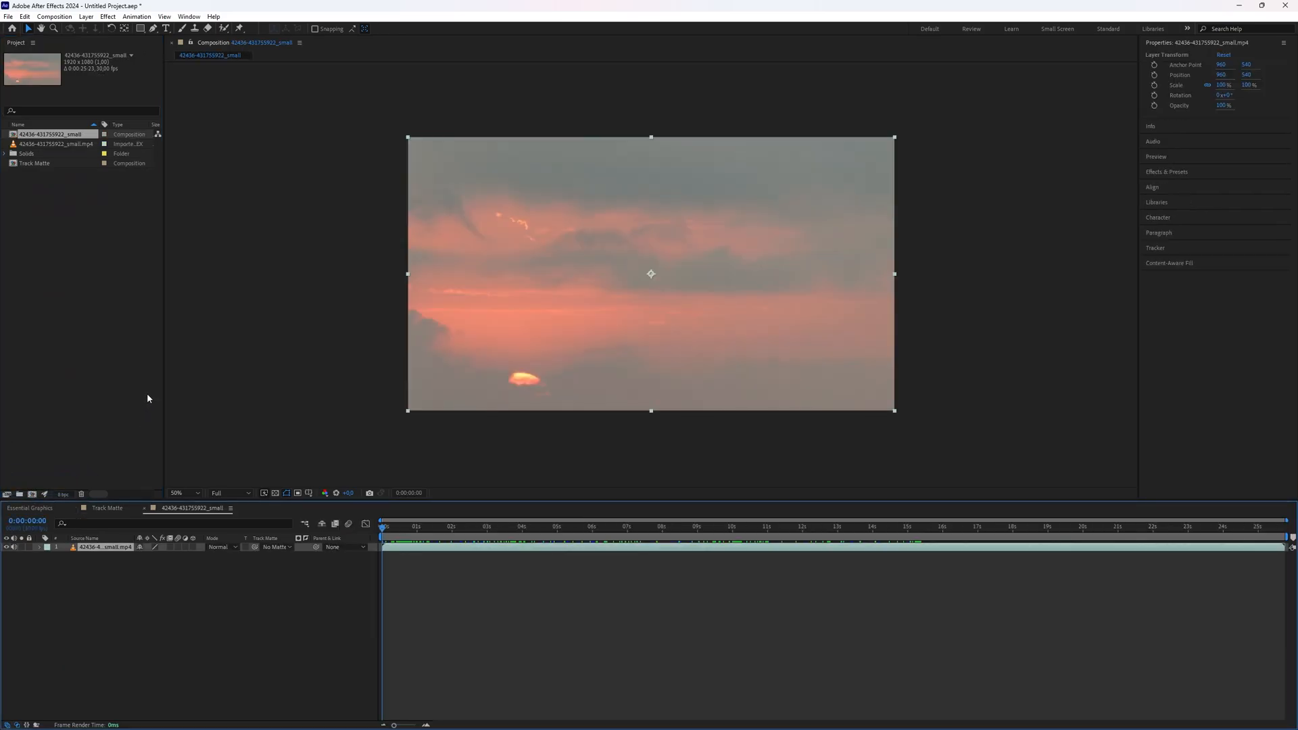
{"action": "left_click_drag", "start_coordinate": [385, 533], "coordinate": [358, 537]}
Copy the Line, rectangle matte and Sunshine layers from the Track Matte composition into the sunset composition.
{"action": "left_click", "coordinate": [113, 508]}
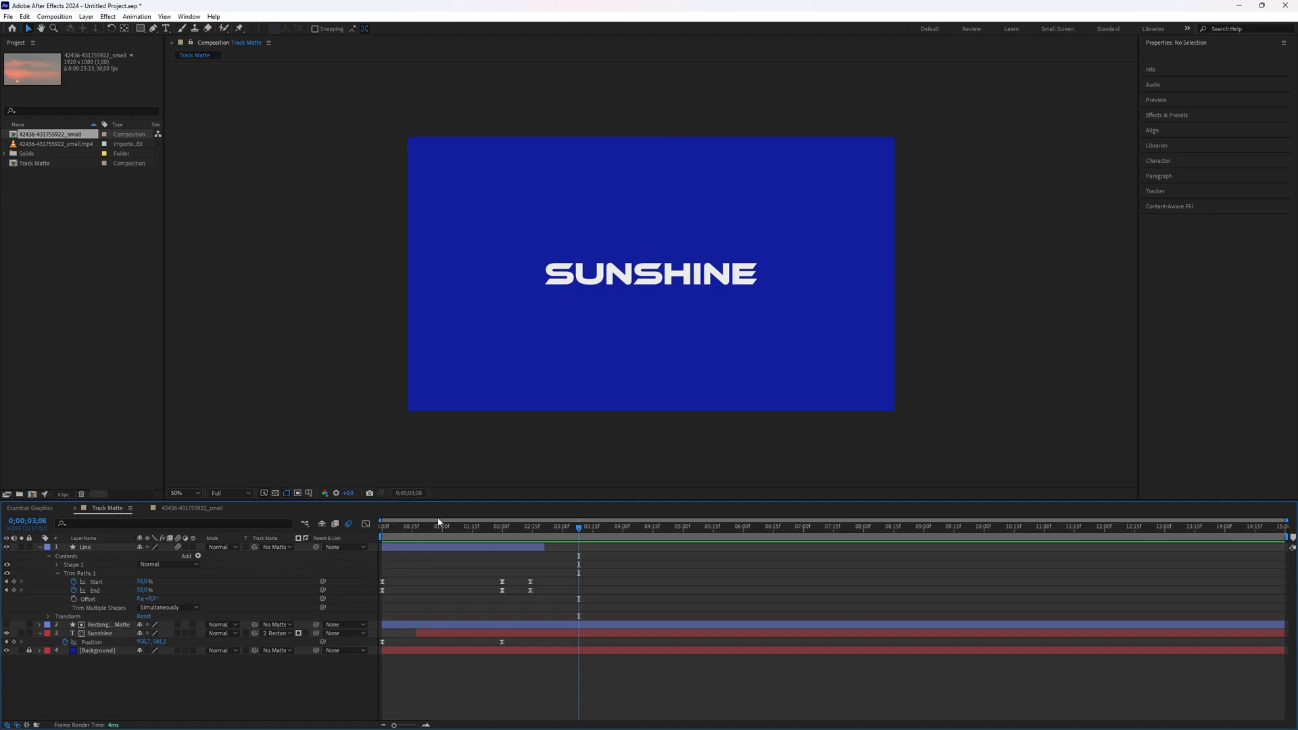
{"action": "left_click", "coordinate": [108, 633]}
{"action": "key", "text": "shift"}
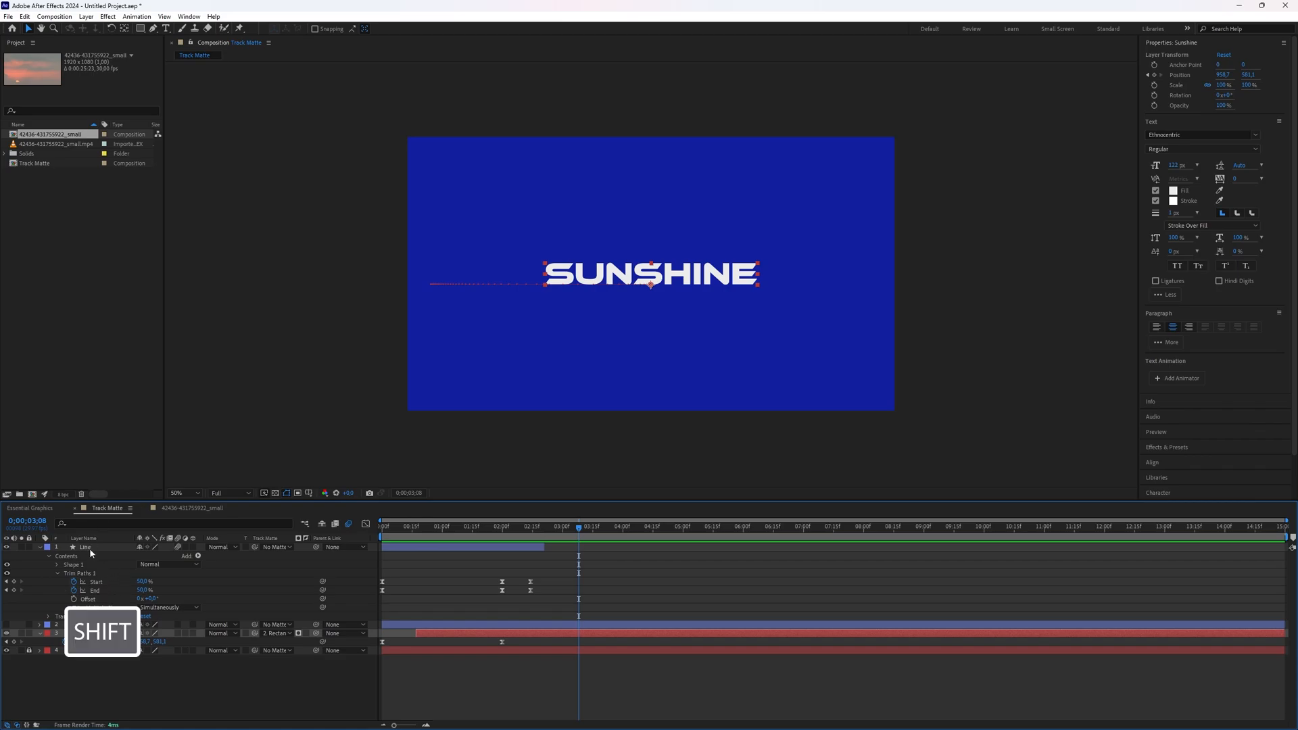
{"action": "left_click", "coordinate": [97, 549], "text": "shift"}
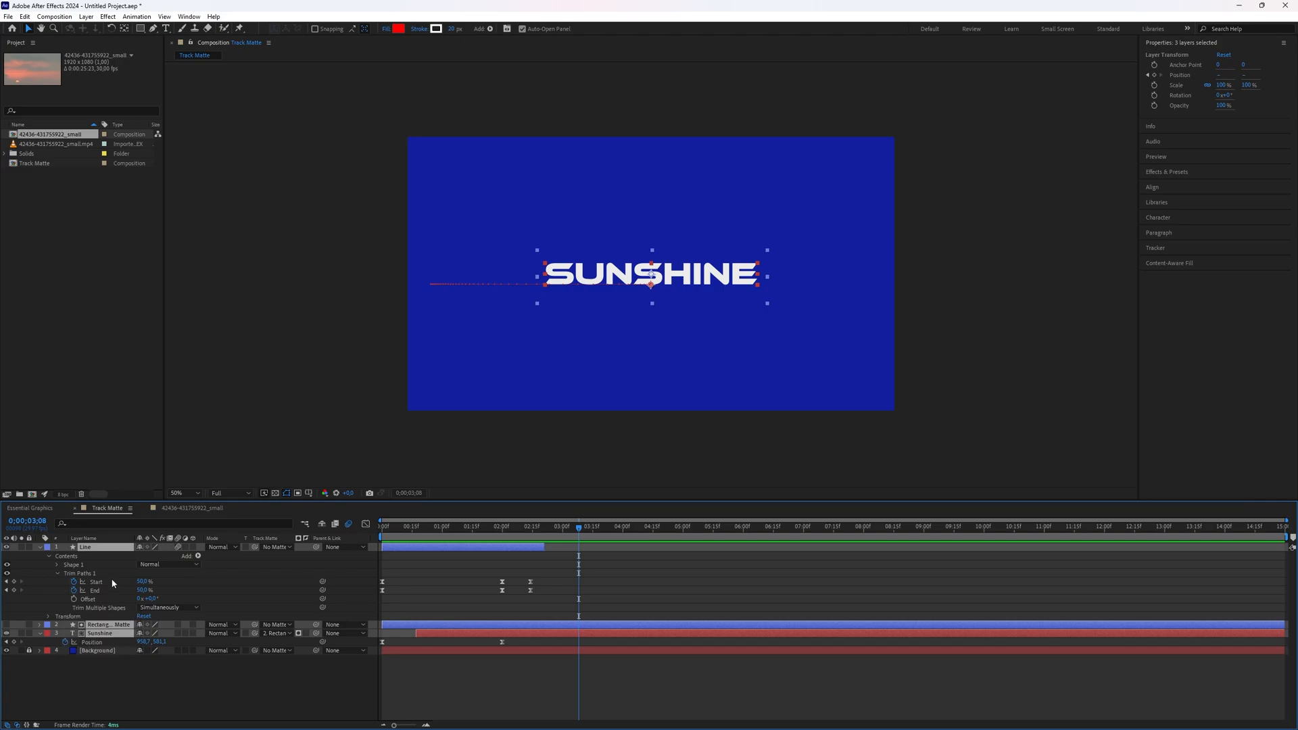
{"action": "left_click", "coordinate": [216, 509]}
{"action": "key", "text": "ctrl+v"}
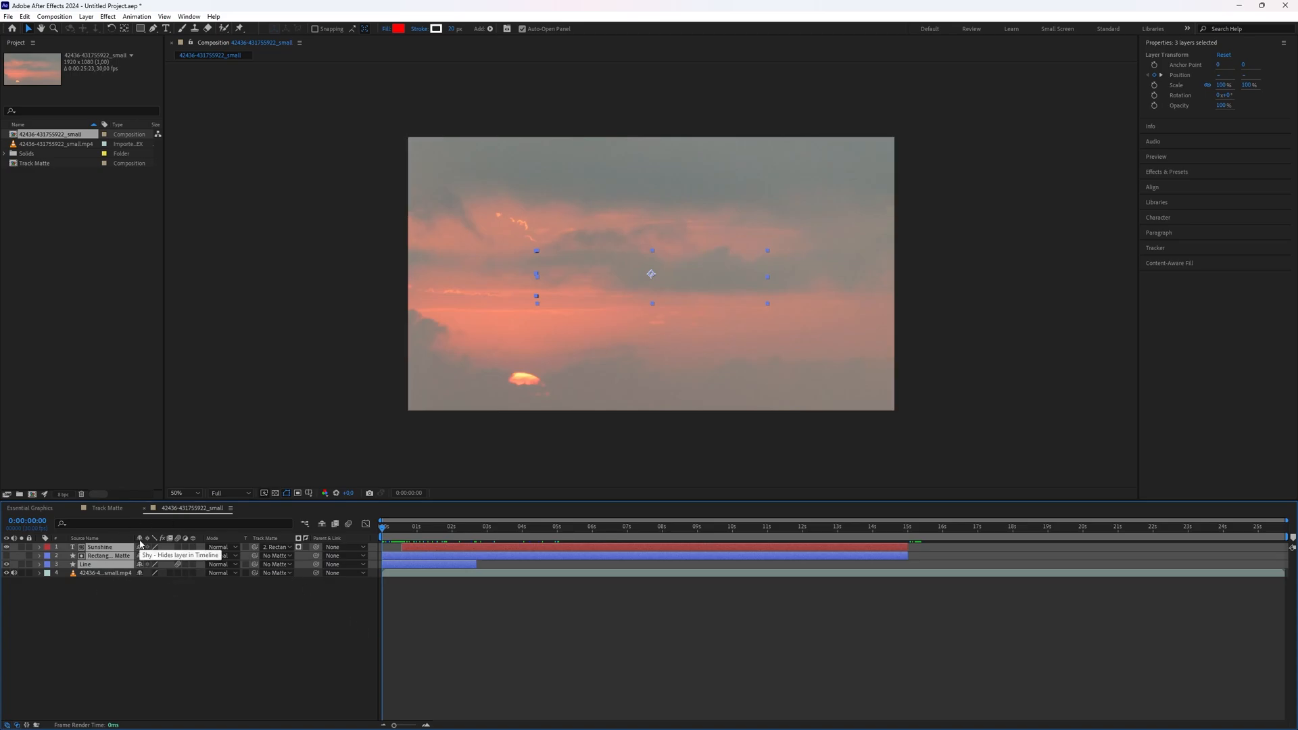
{"action": "mouse_move", "coordinate": [383, 531]}
{"action": "left_mouse_down"}
{"action": "mouse_move", "coordinate": [434, 527]}
{"action": "mouse_move", "coordinate": [392, 527]}
{"action": "left_mouse_up"}
Reorder the pasted layers with Line first, the rectangle matte second and Sunshine third, and preview the title reveal.
{"action": "left_click", "coordinate": [197, 625]}
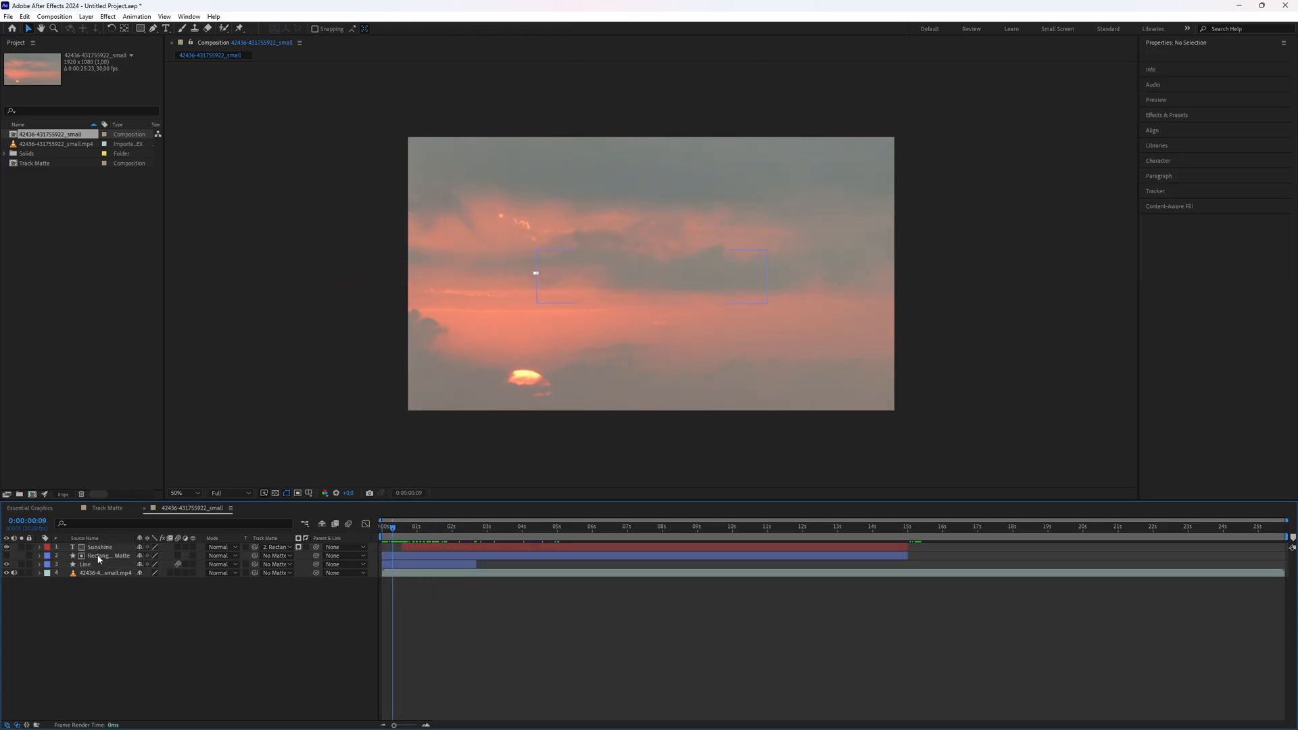
{"action": "left_click_drag", "start_coordinate": [101, 558], "coordinate": [103, 549]}
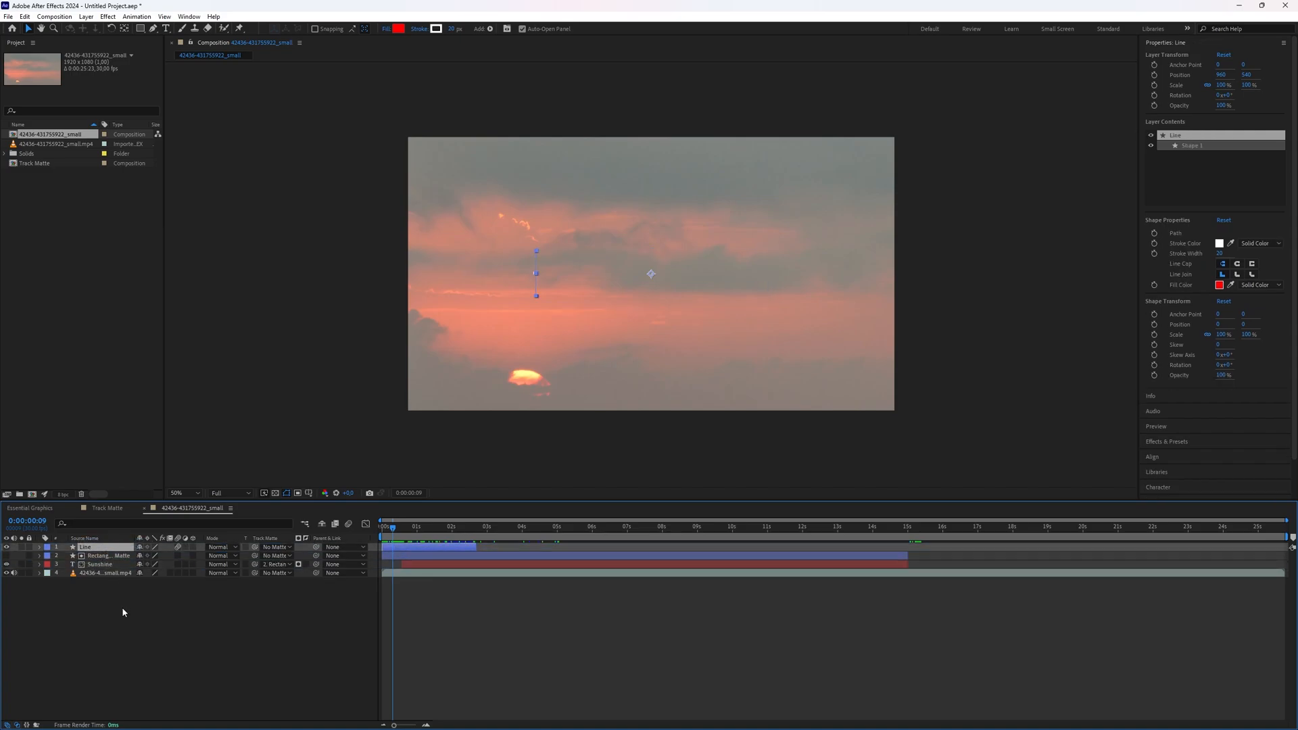
{"action": "left_click_drag", "start_coordinate": [390, 525], "coordinate": [451, 539]}
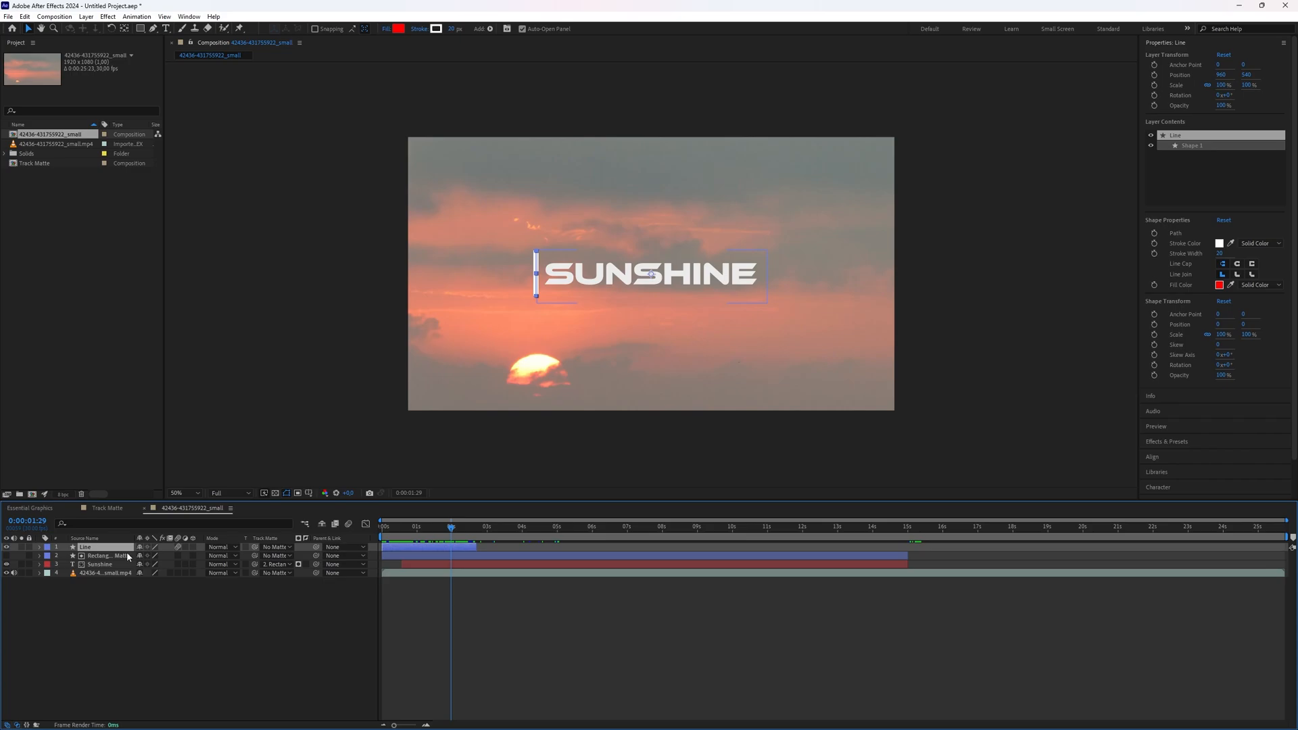
{"action": "left_click", "coordinate": [193, 637]}
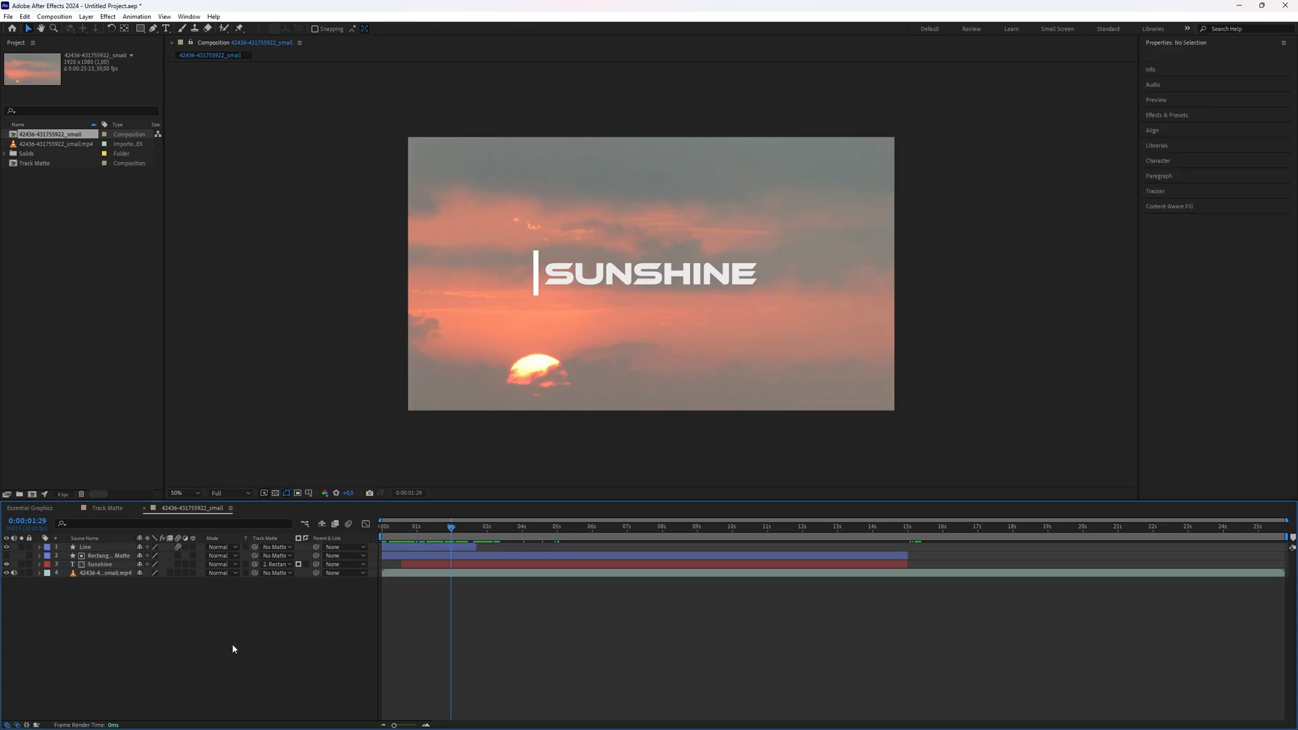
Undo the layer reordering and the pasting of the title layers into the sunset composition.
{"action": "key", "text": "ctrl+z"}
{"action": "key", "text": "ctrl+z"}
{"action": "key", "text": "ctrl+z"}
{"action": "key", "text": "ctrl+z"}
{"action": "key", "text": "ctrl+z"}
{"action": "key", "text": "ctrl+z"}
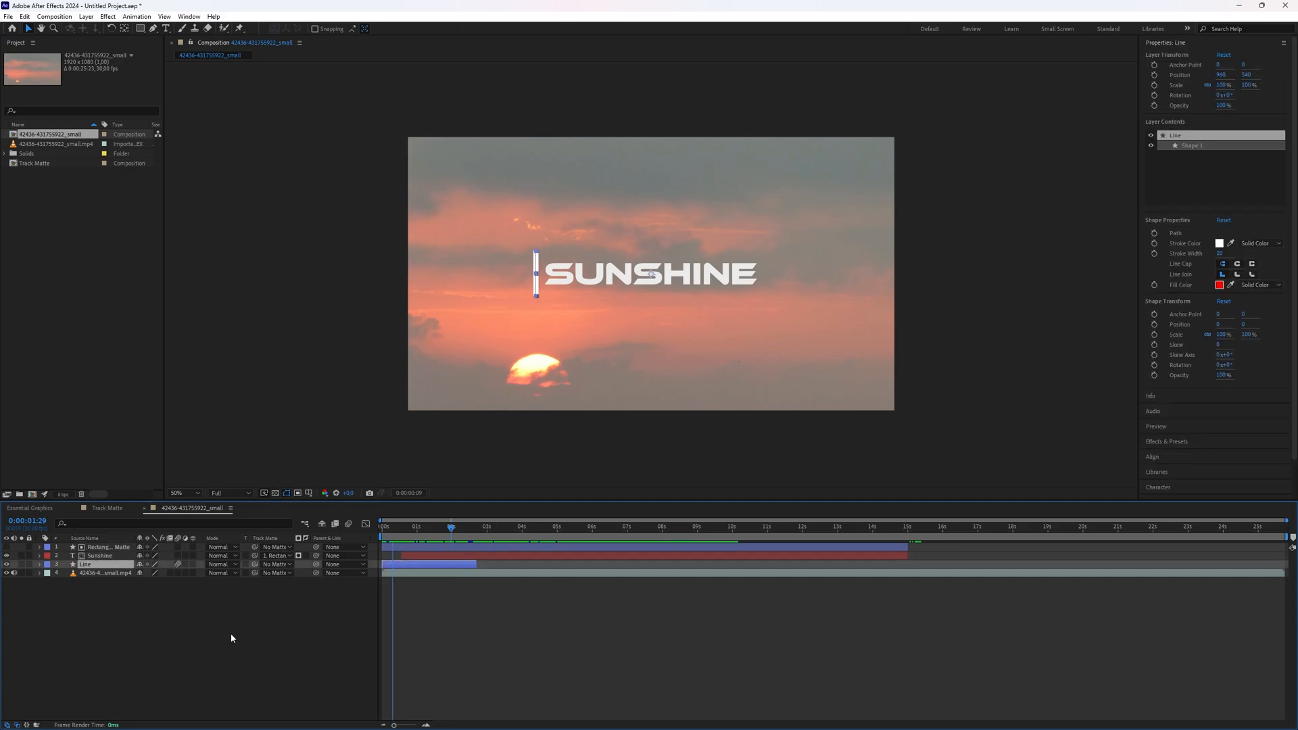
Pre-compose the Line, rectangle matte and Sunshine layers of the Track Matte composition into a new composition named SunShine.
{"action": "left_click", "coordinate": [116, 509]}
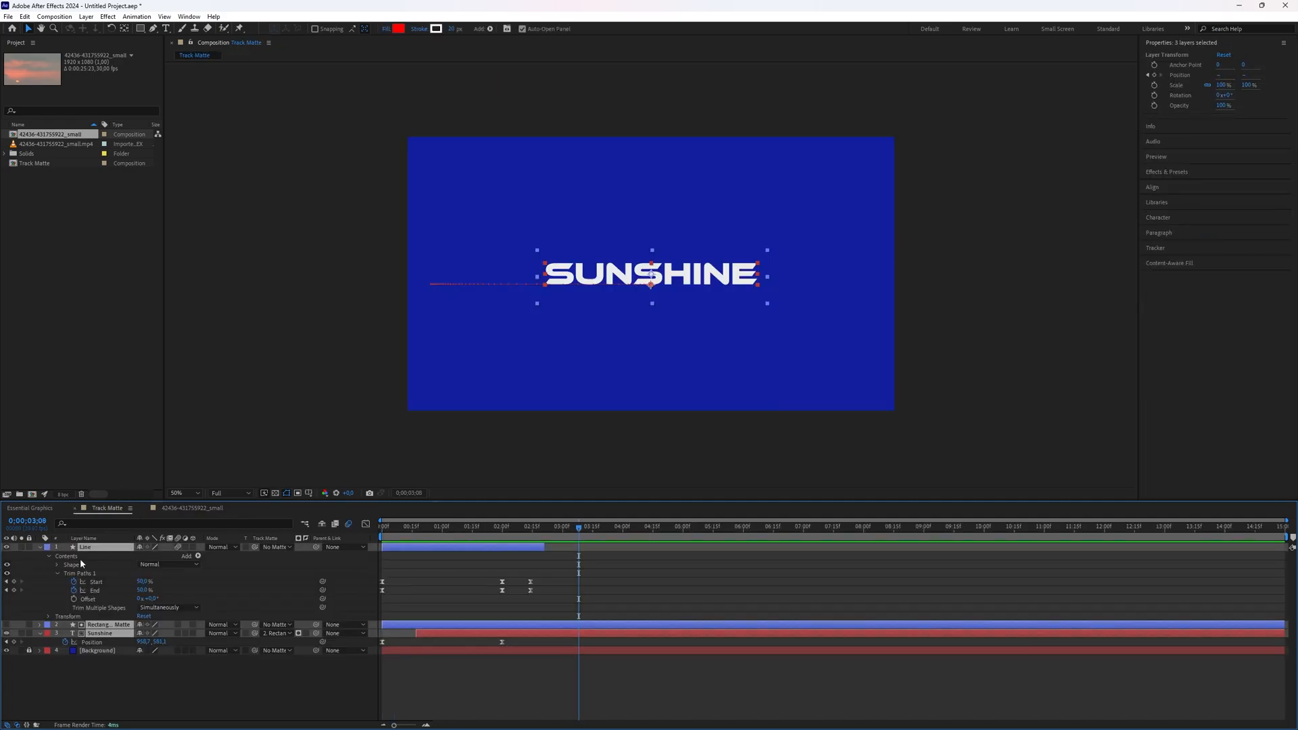
{"action": "left_click", "coordinate": [40, 547]}
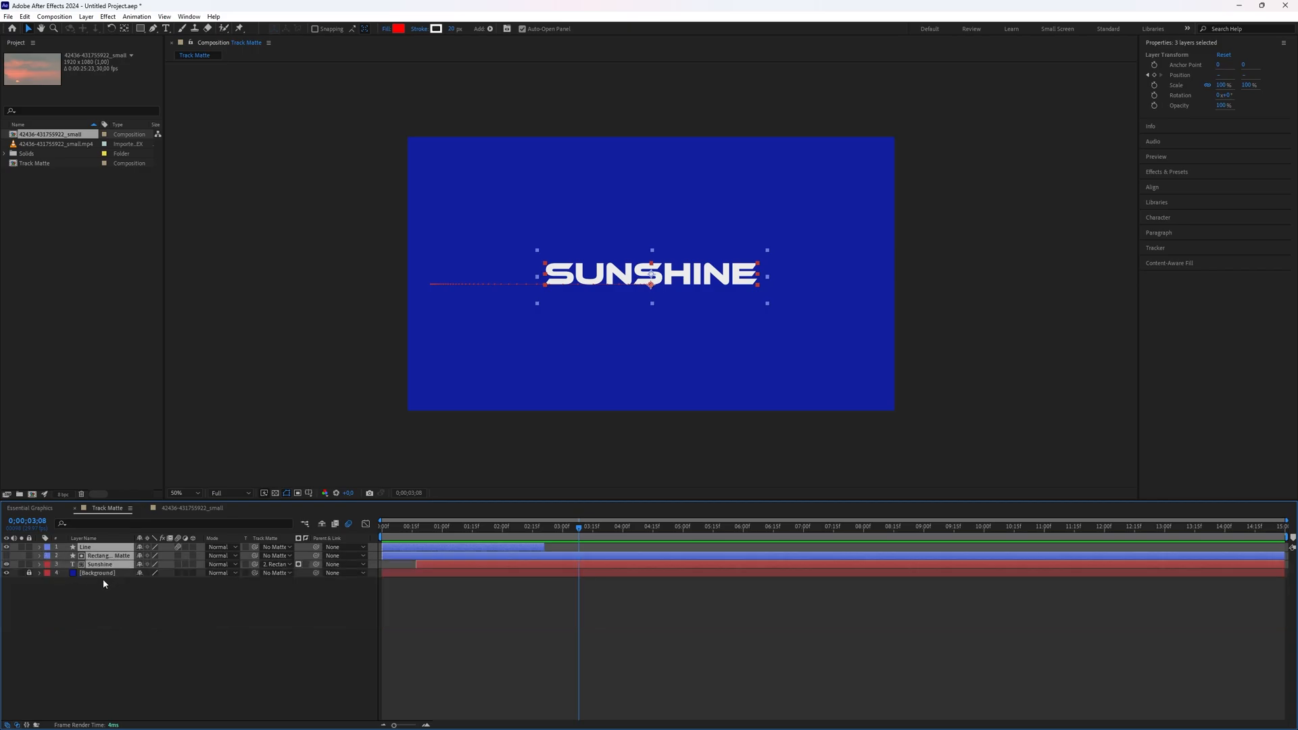
{"action": "right_click", "coordinate": [115, 557]}
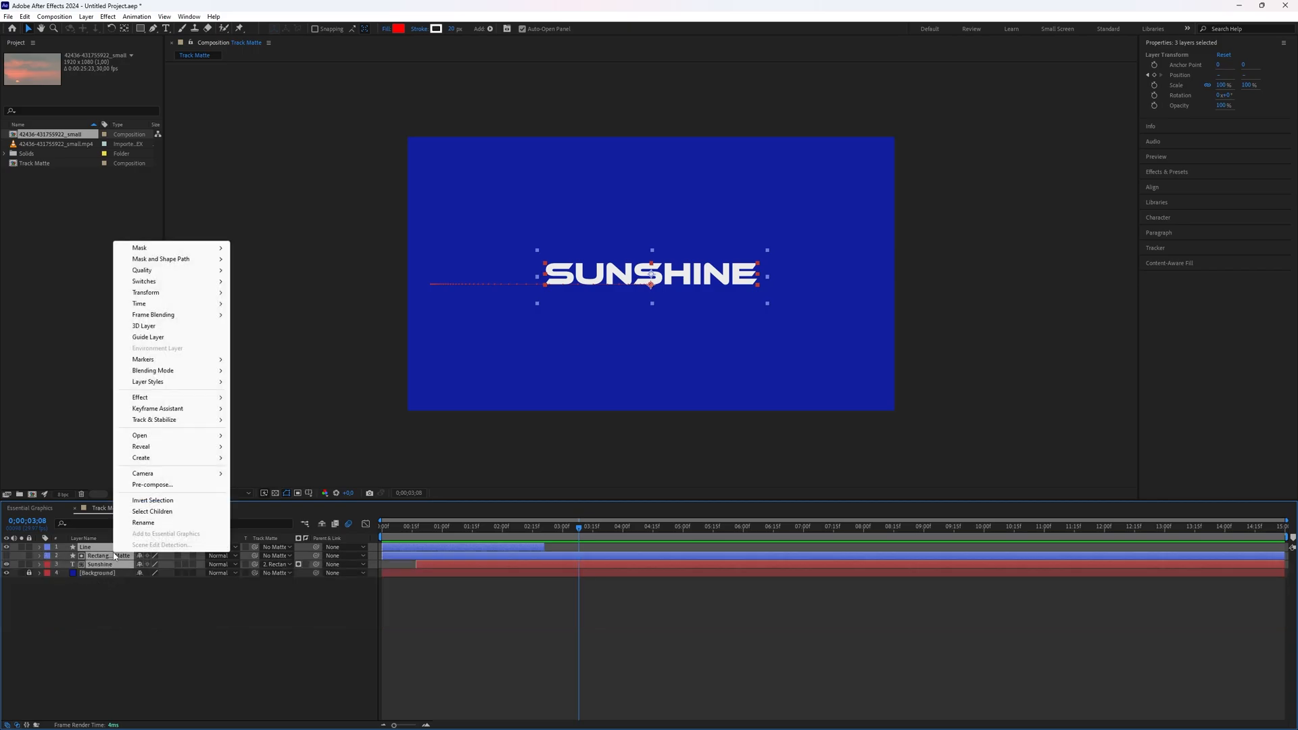
{"action": "left_click", "coordinate": [160, 488]}
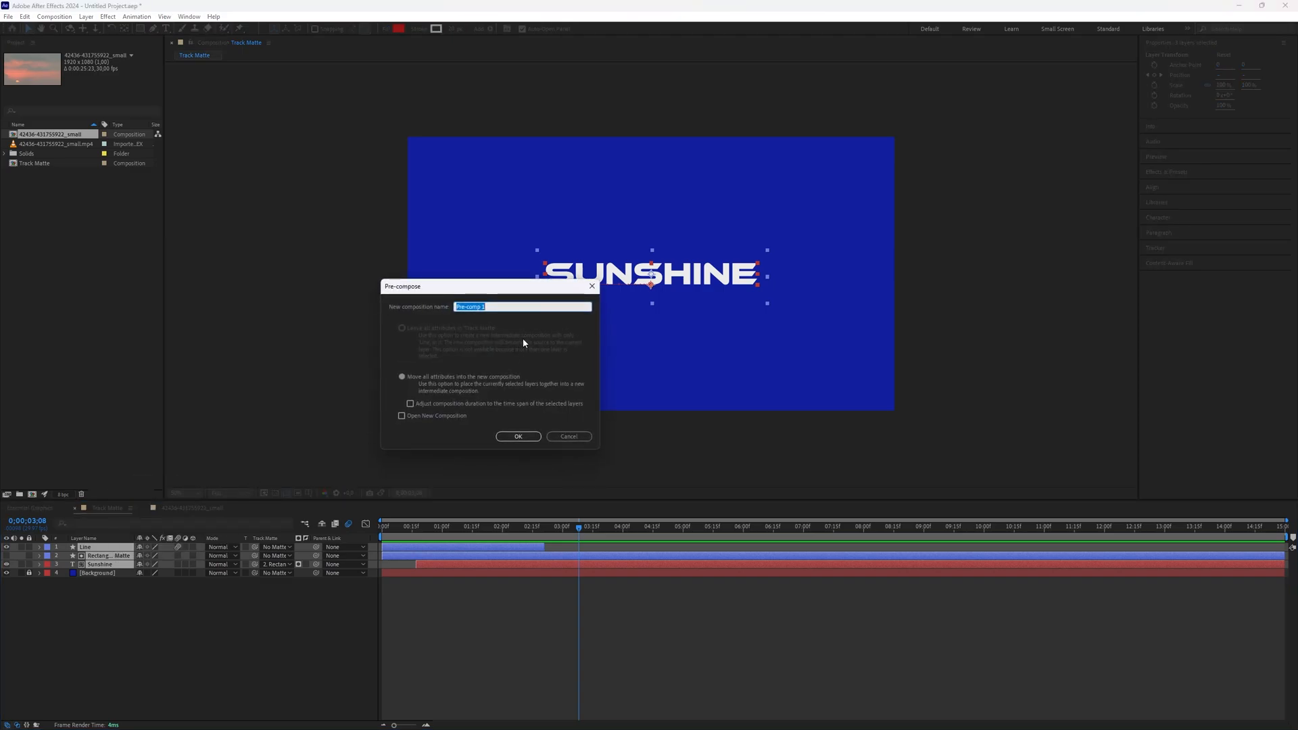
{"action": "type", "text": "SunShine"}
{"action": "left_click", "coordinate": [525, 434]}
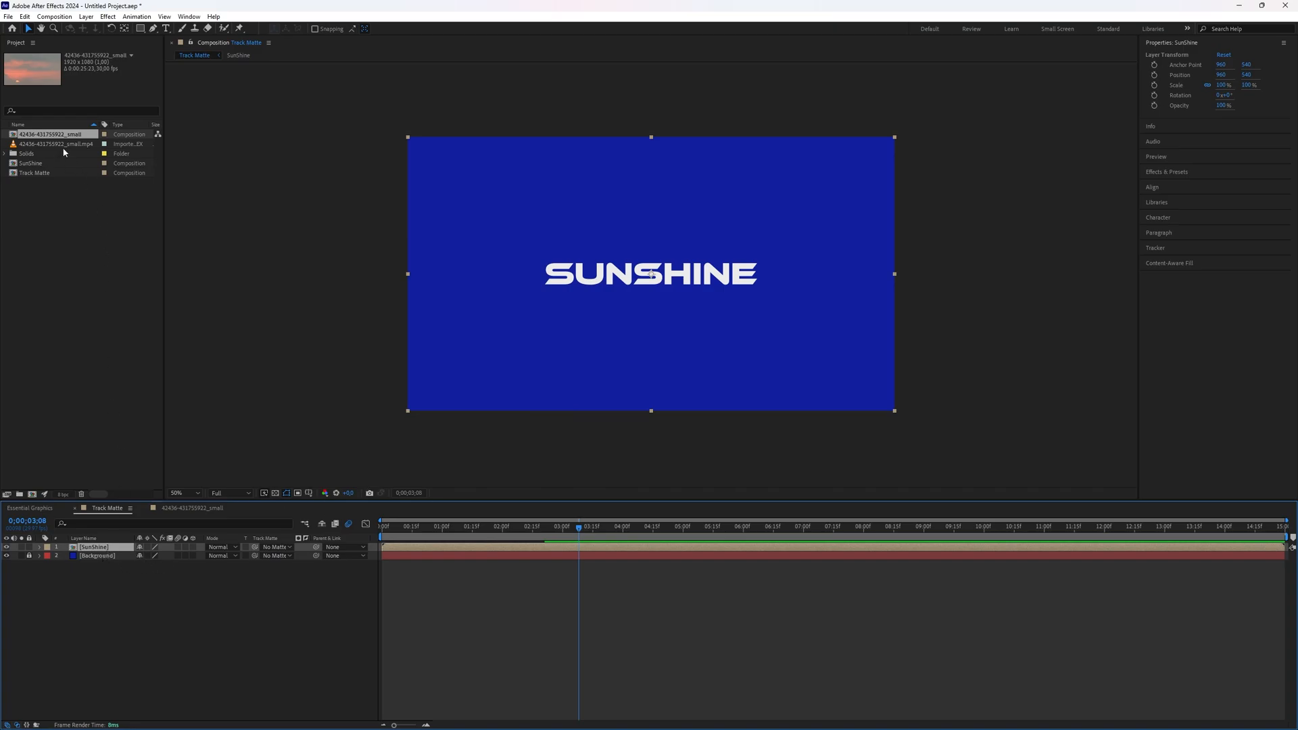
Add the SunShine composition as a layer above the video in the sunset composition.
{"action": "left_click", "coordinate": [34, 167]}
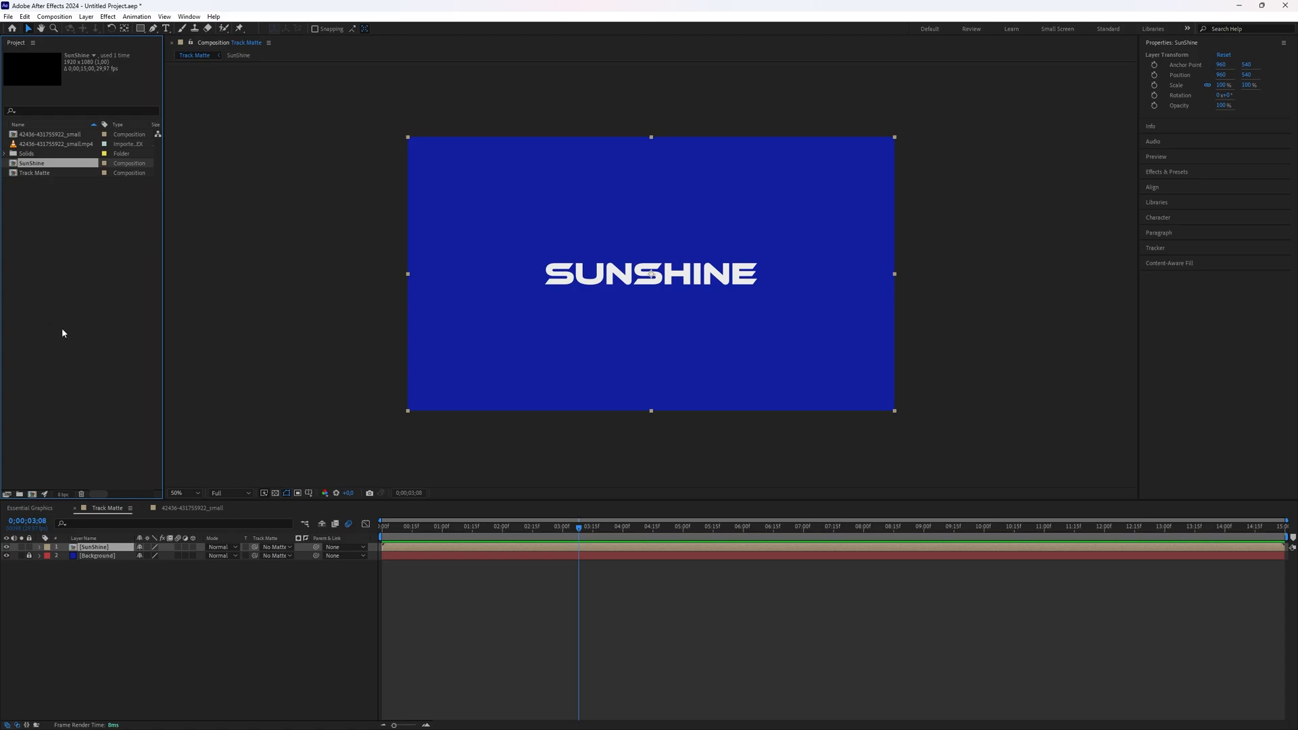
{"action": "left_click", "coordinate": [82, 251]}
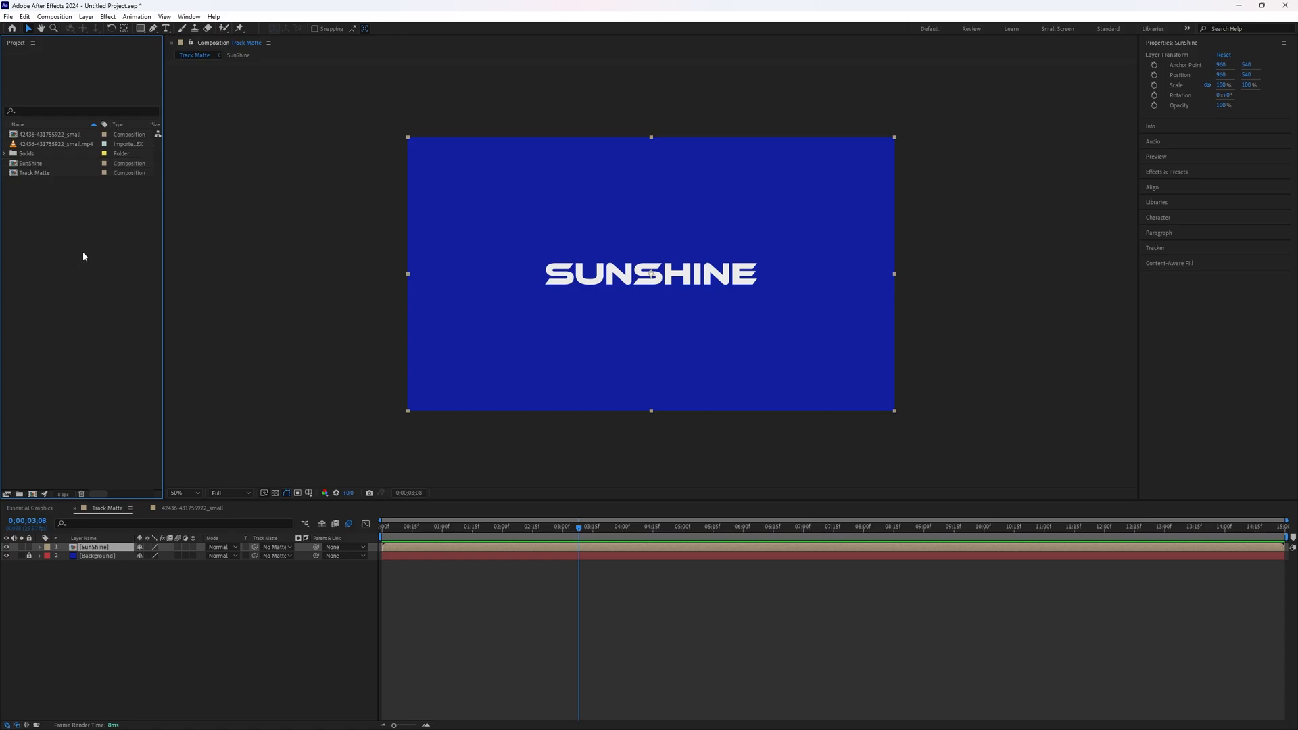
{"action": "left_click", "coordinate": [49, 165]}
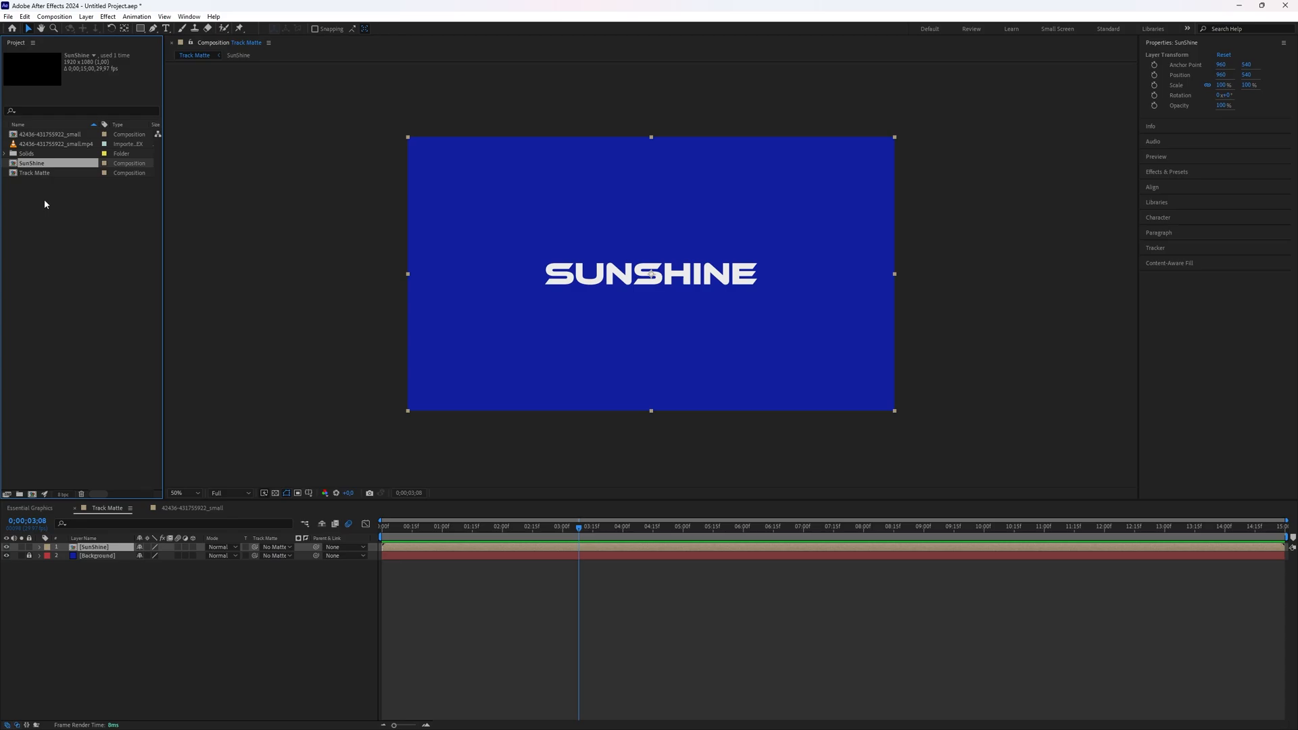
{"action": "left_click", "coordinate": [83, 263]}
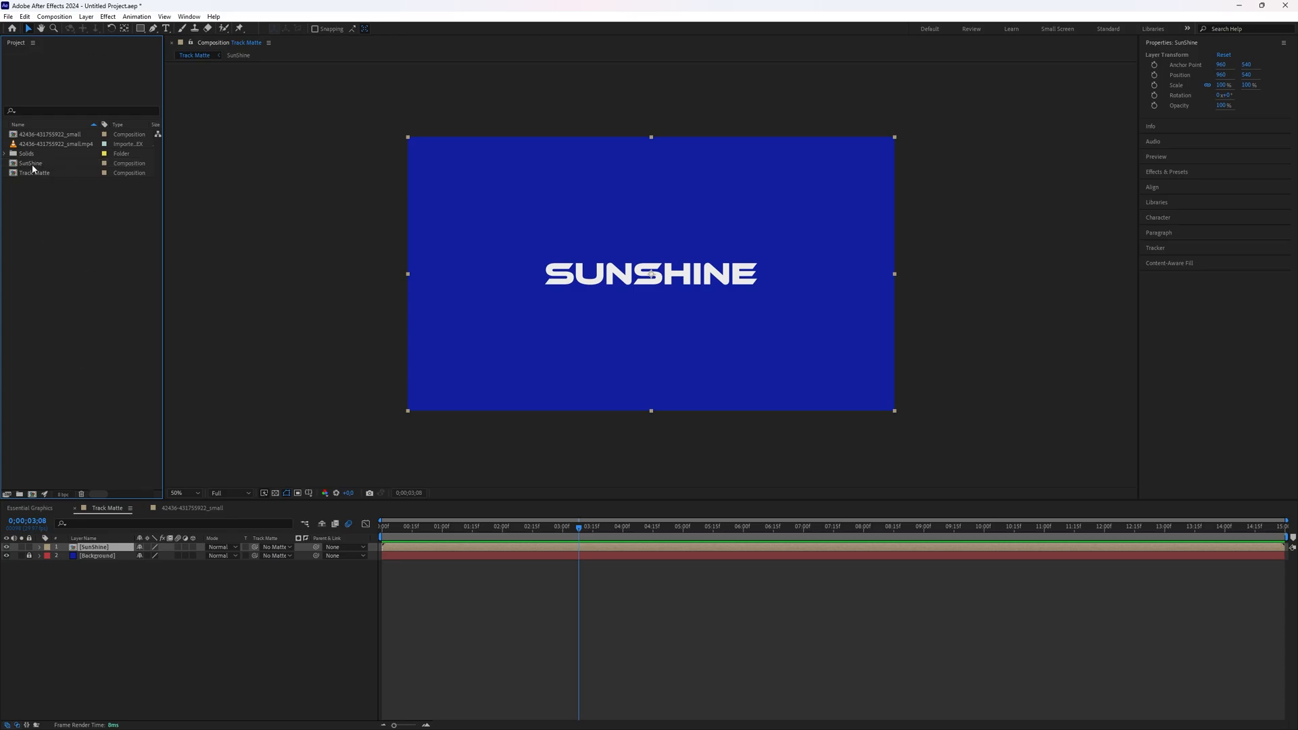
{"action": "left_click", "coordinate": [32, 165]}
{"action": "left_click", "coordinate": [203, 508]}
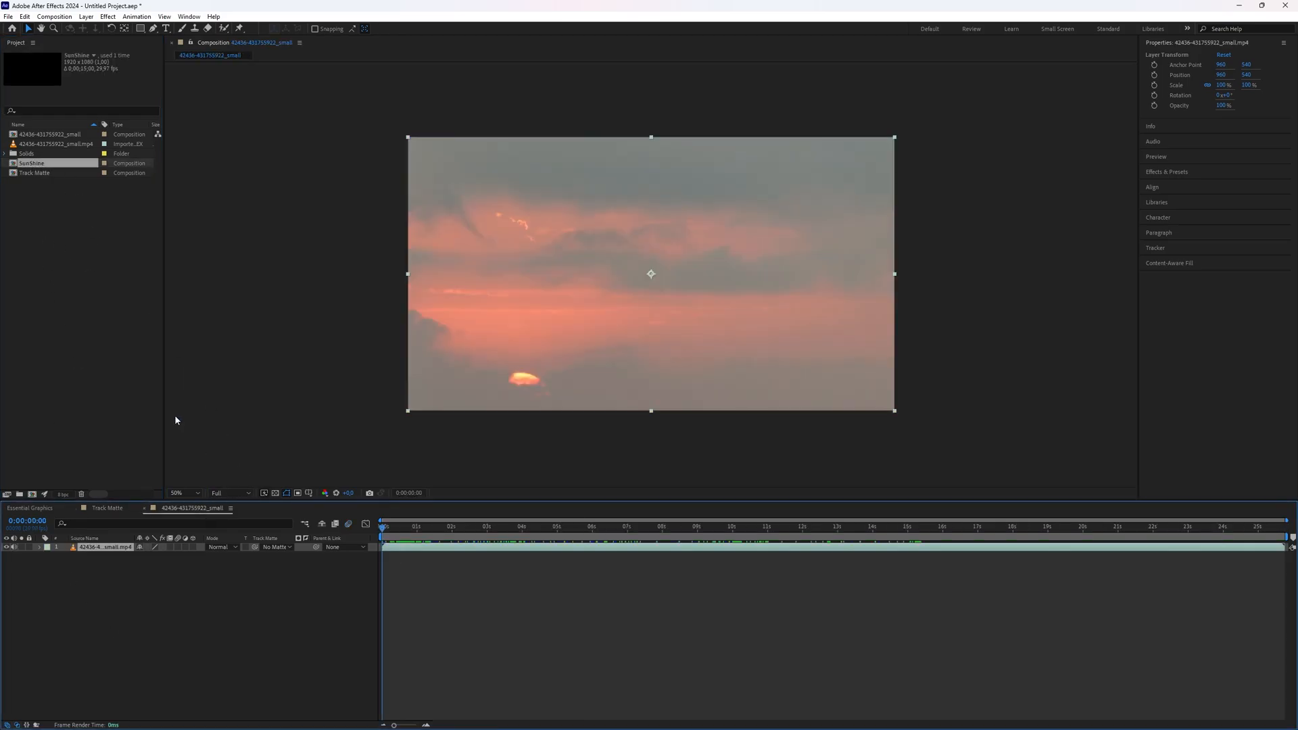
{"action": "left_click", "coordinate": [36, 167]}
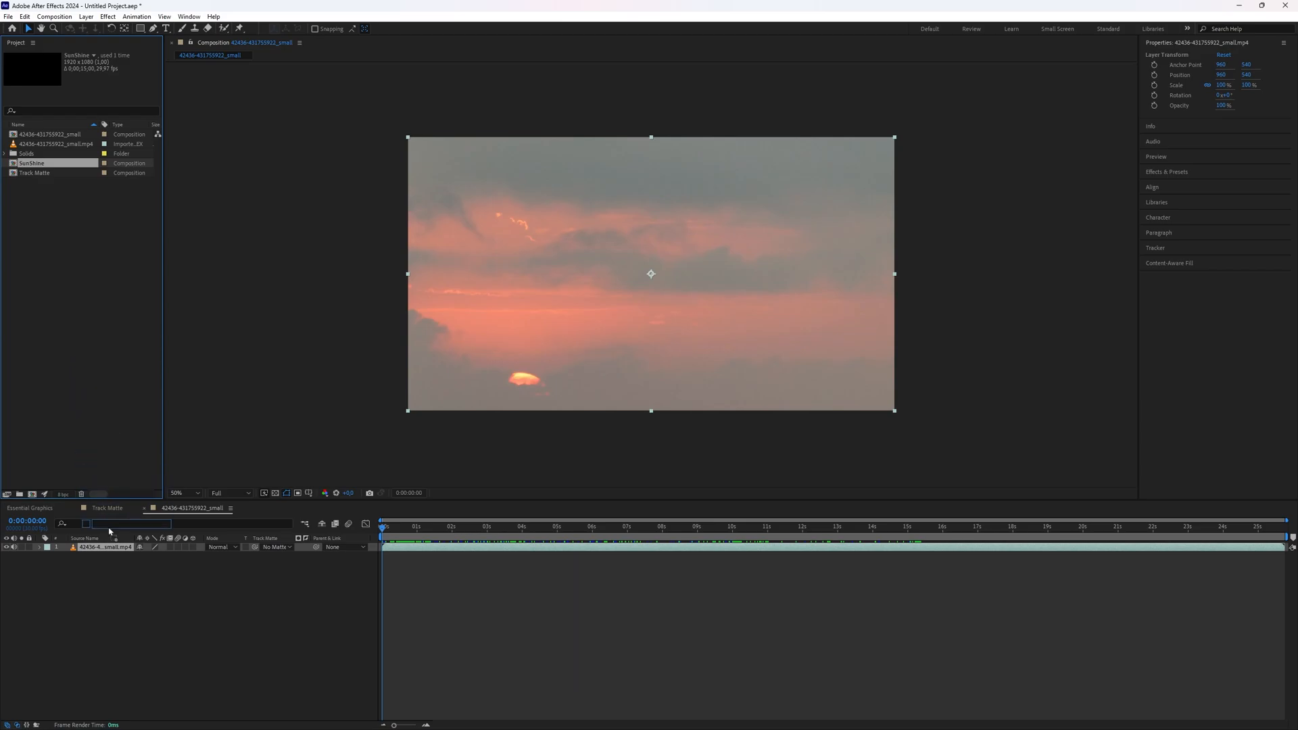
{"action": "left_click_drag", "start_coordinate": [106, 549], "coordinate": [168, 553]}
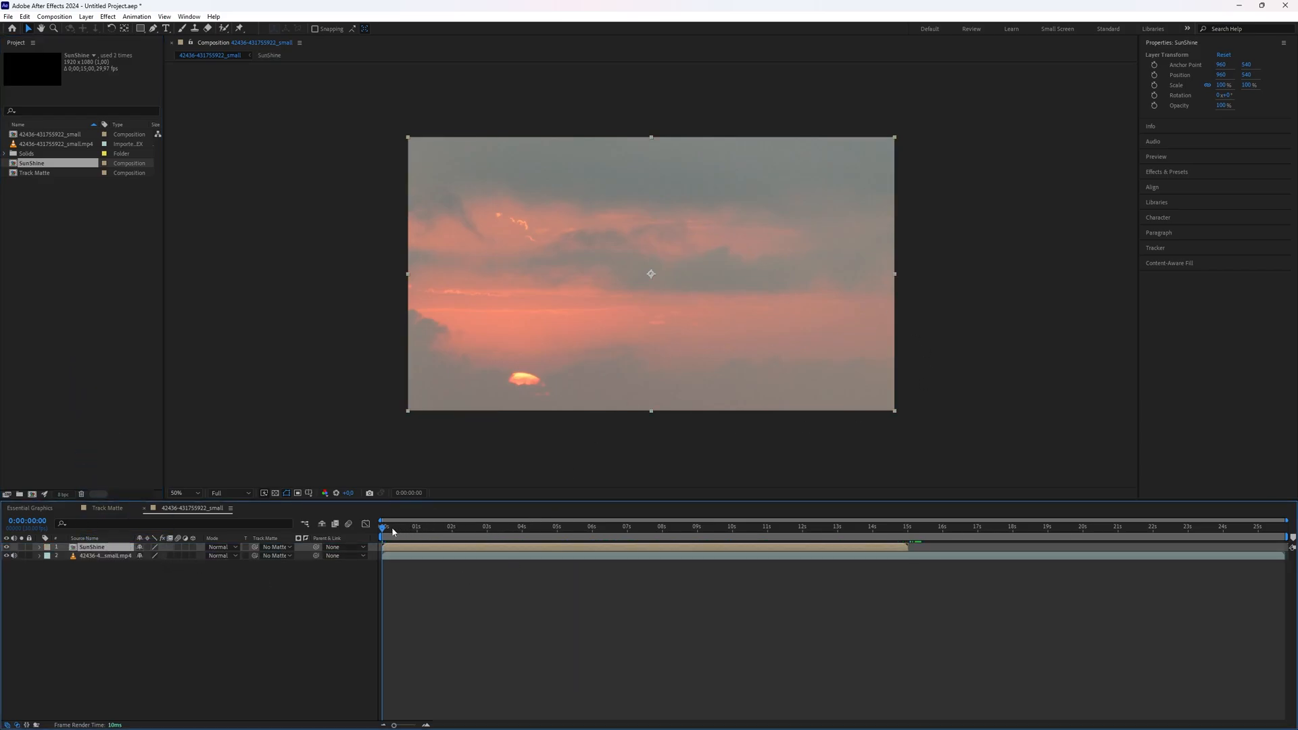
Scrub through the first four seconds of the sunset composition to review the title animation over the footage.
{"action": "left_click_drag", "start_coordinate": [392, 532], "coordinate": [444, 551]}
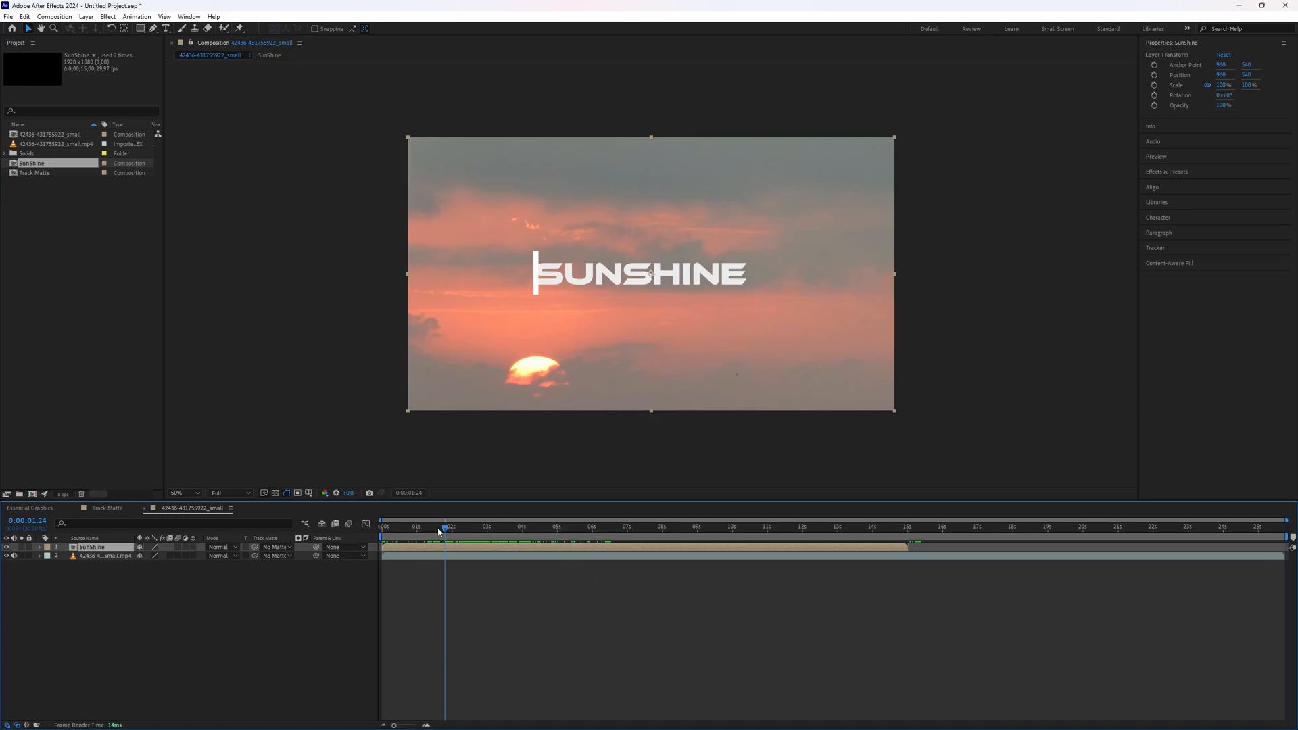
{"action": "left_click_drag", "start_coordinate": [439, 532], "coordinate": [447, 574]}
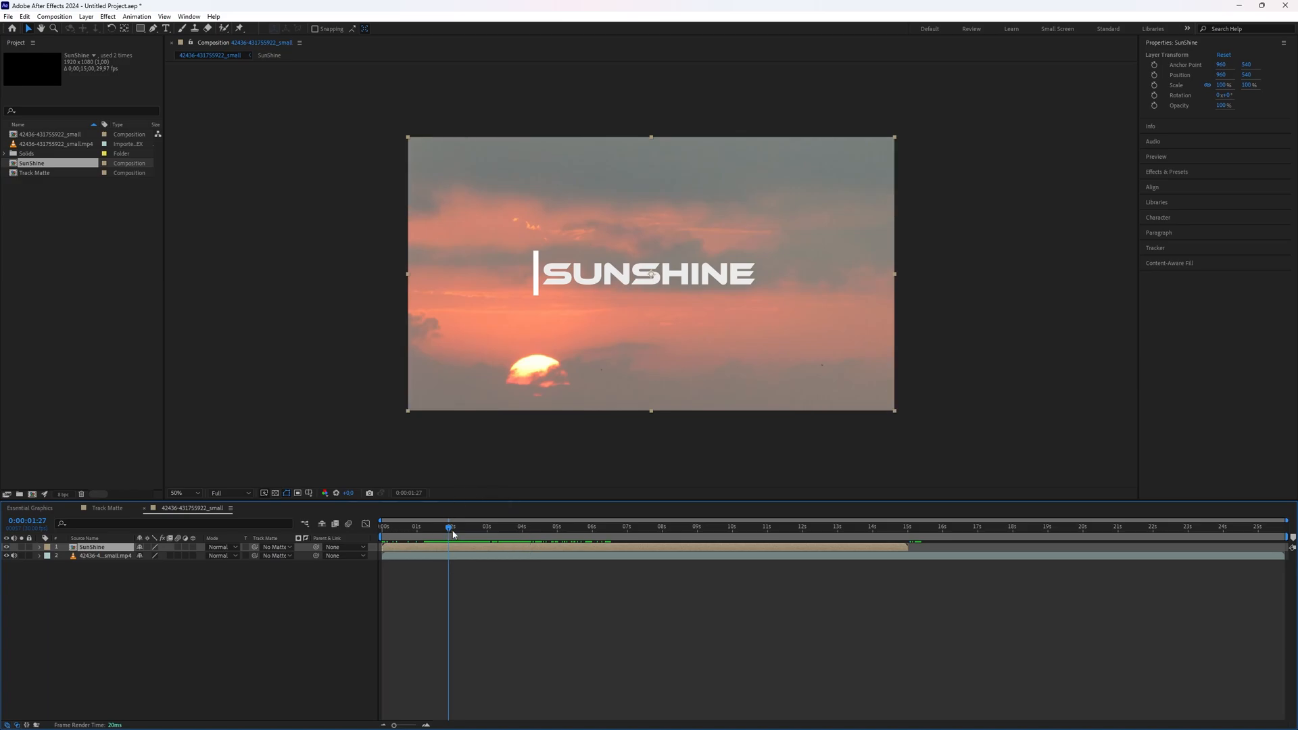
{"action": "left_click_drag", "start_coordinate": [452, 534], "coordinate": [492, 550]}
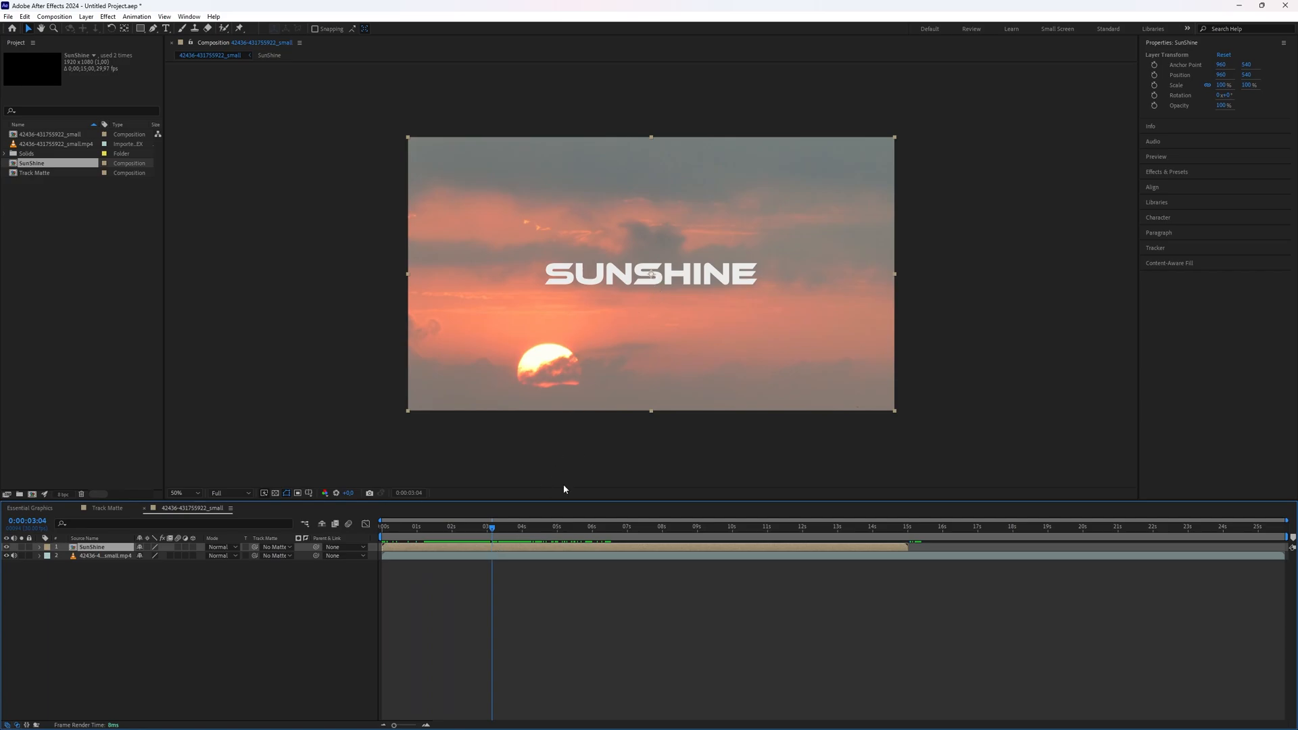
{"action": "left_click_drag", "start_coordinate": [492, 530], "coordinate": [513, 548]}
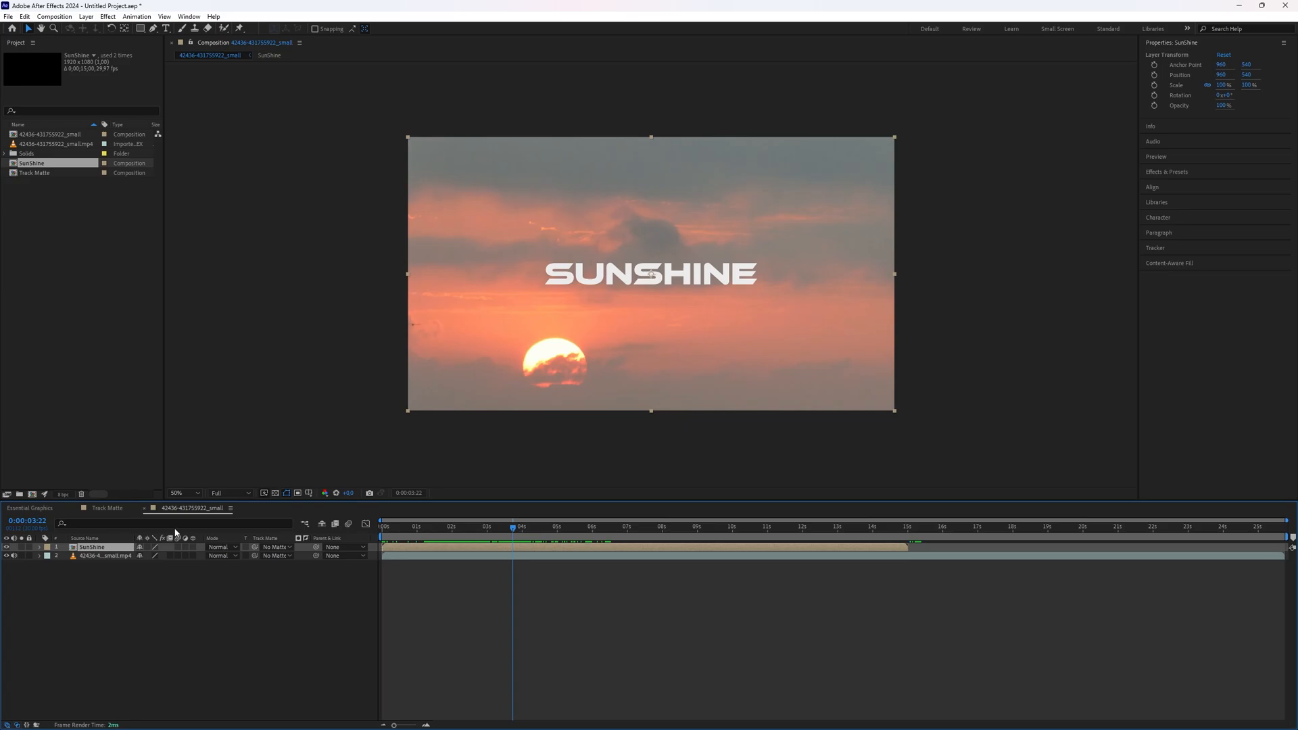
Scale the SunShine layer down to 57% and check the smaller title over the footage.
{"action": "left_click", "coordinate": [39, 548]}
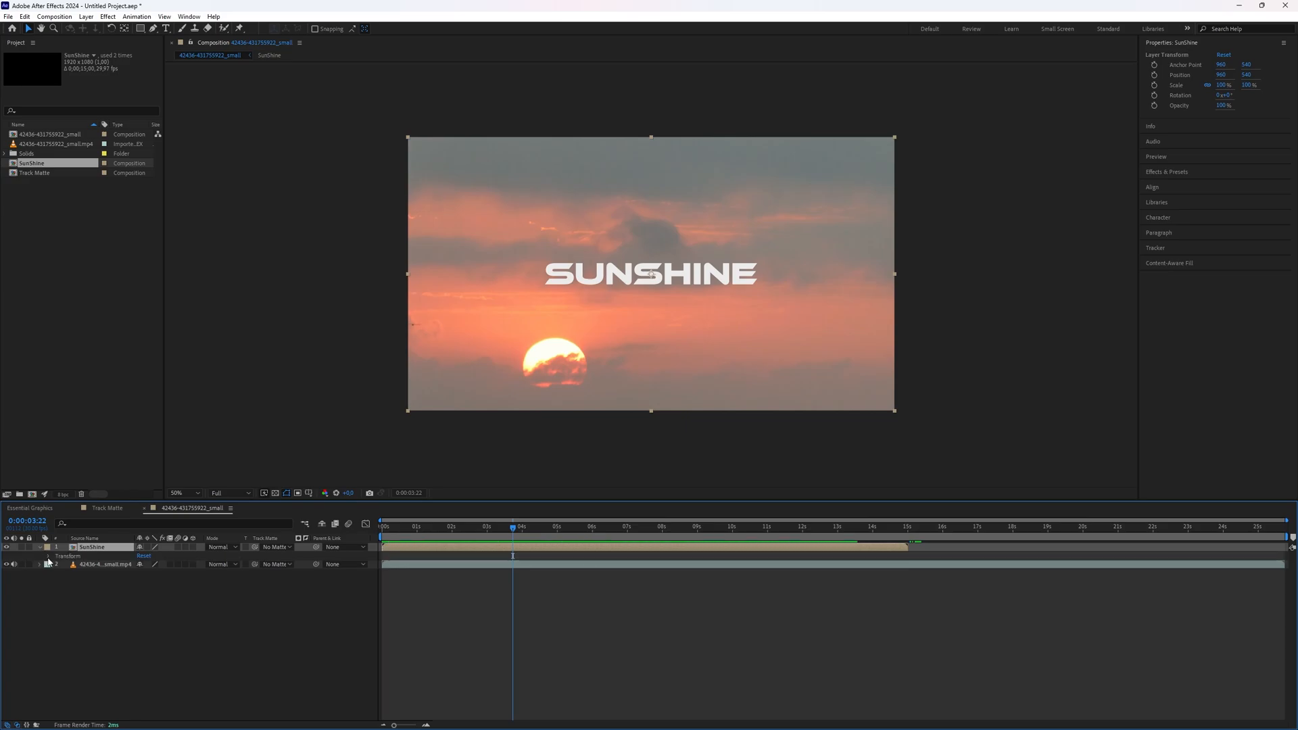
{"action": "left_click", "coordinate": [48, 557]}
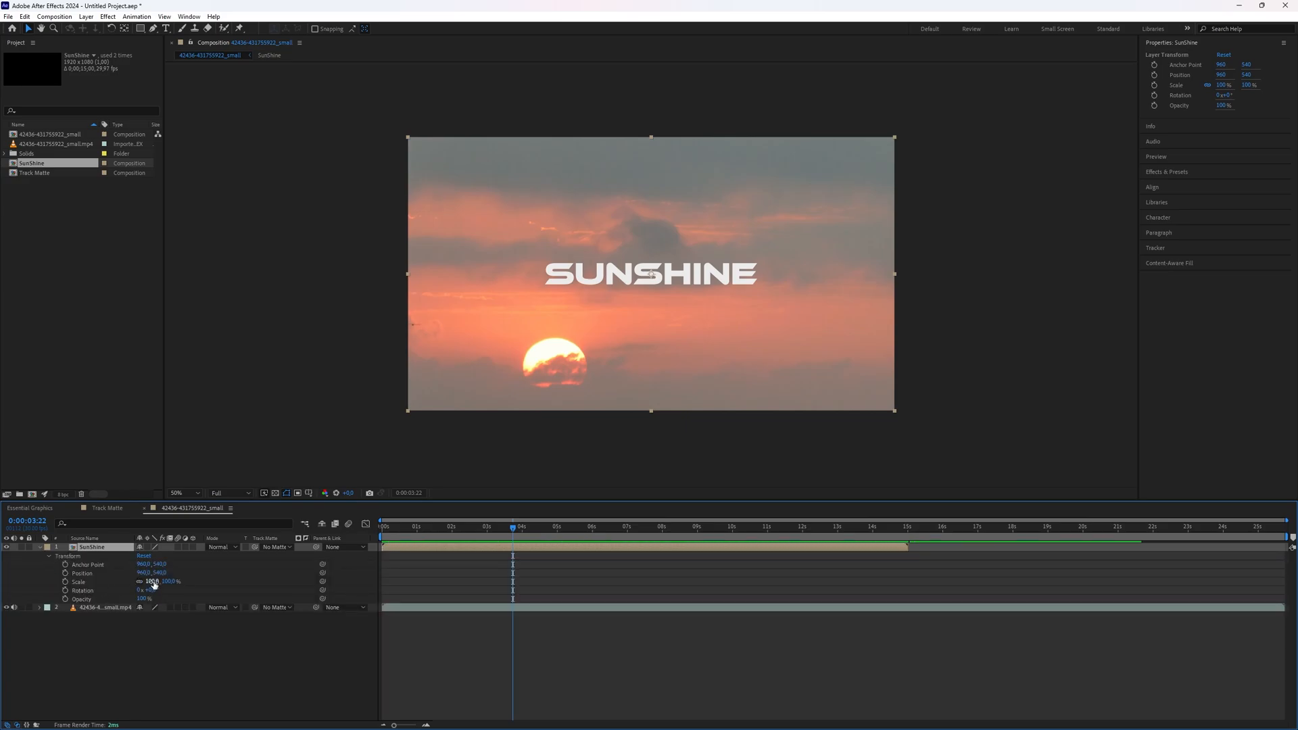
{"action": "left_click_drag", "start_coordinate": [154, 584], "coordinate": [129, 581]}
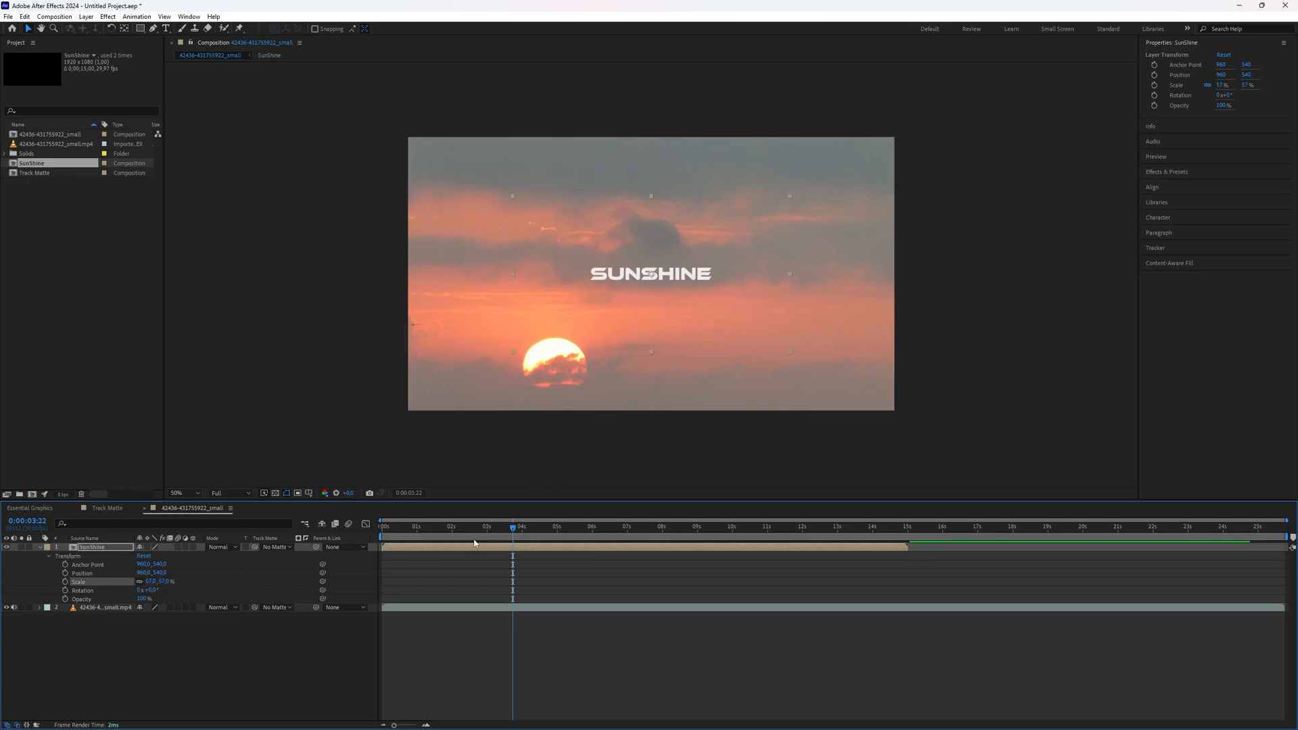
{"action": "left_click_drag", "start_coordinate": [514, 532], "coordinate": [449, 547]}
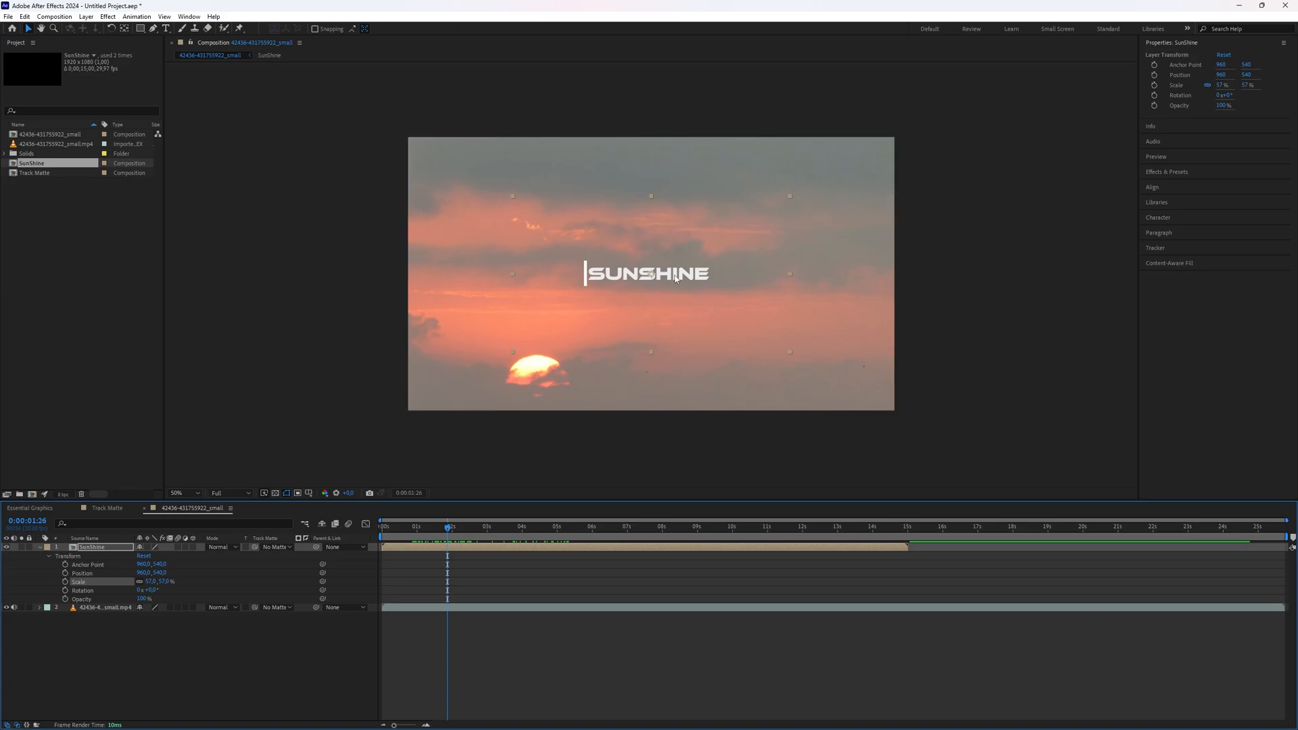
Shift the SunShine layer to start at 0:00:00:17 and play back the result.
{"action": "mouse_move", "coordinate": [431, 529]}
{"action": "left_mouse_down"}
{"action": "mouse_move", "coordinate": [396, 531]}
{"action": "mouse_move", "coordinate": [444, 550]}
{"action": "left_mouse_up"}
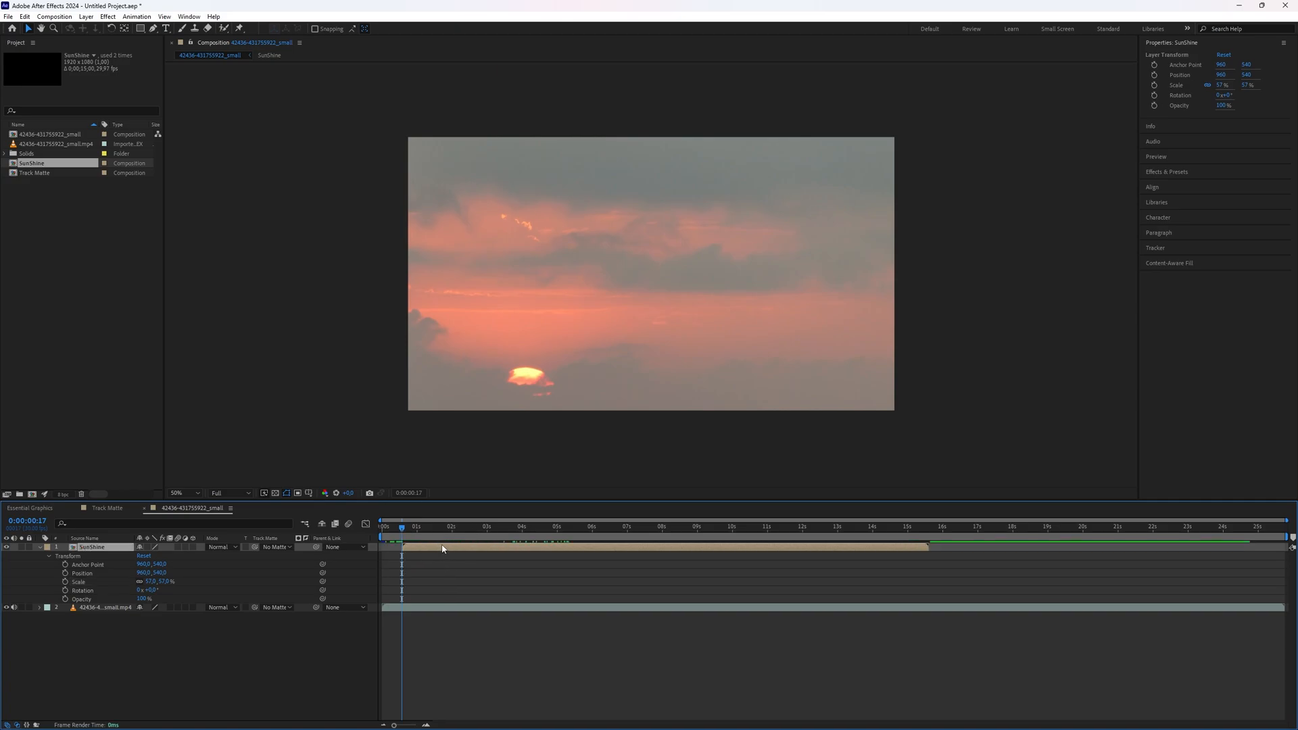
{"action": "key", "text": "space"}
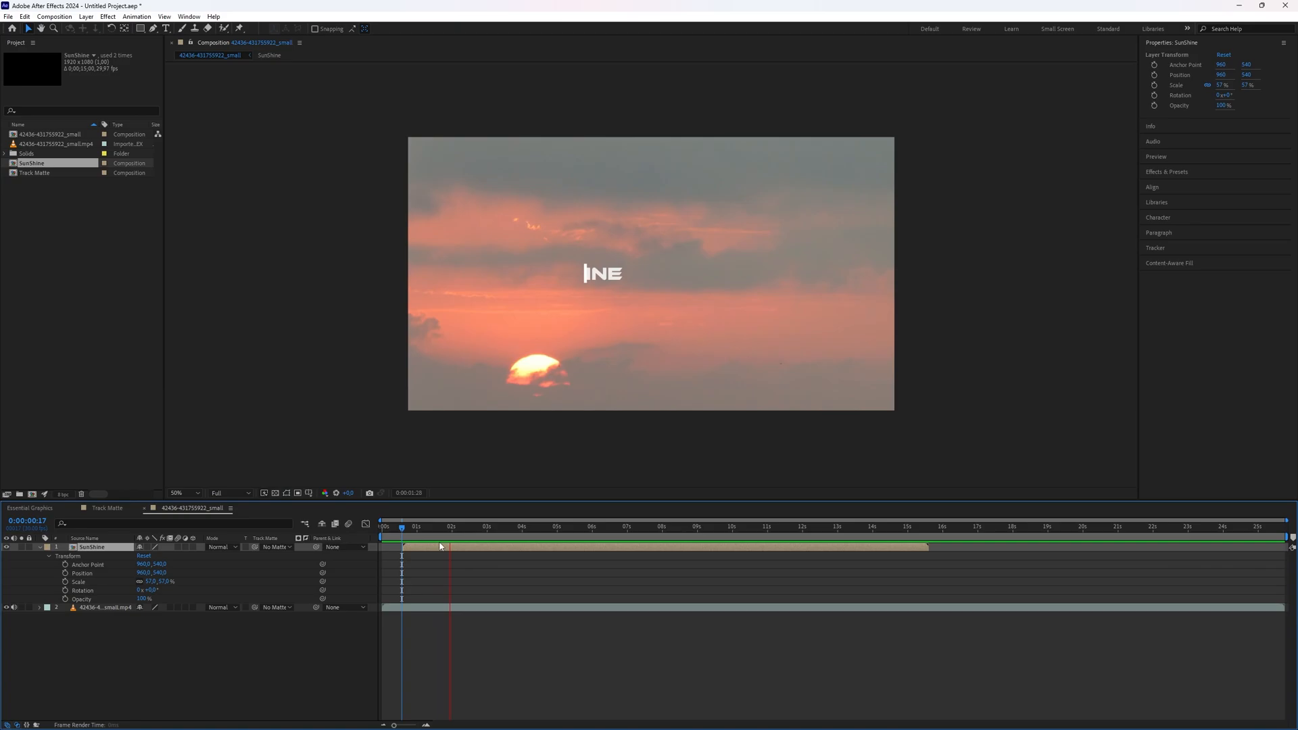
{"action": "key", "text": "space"}
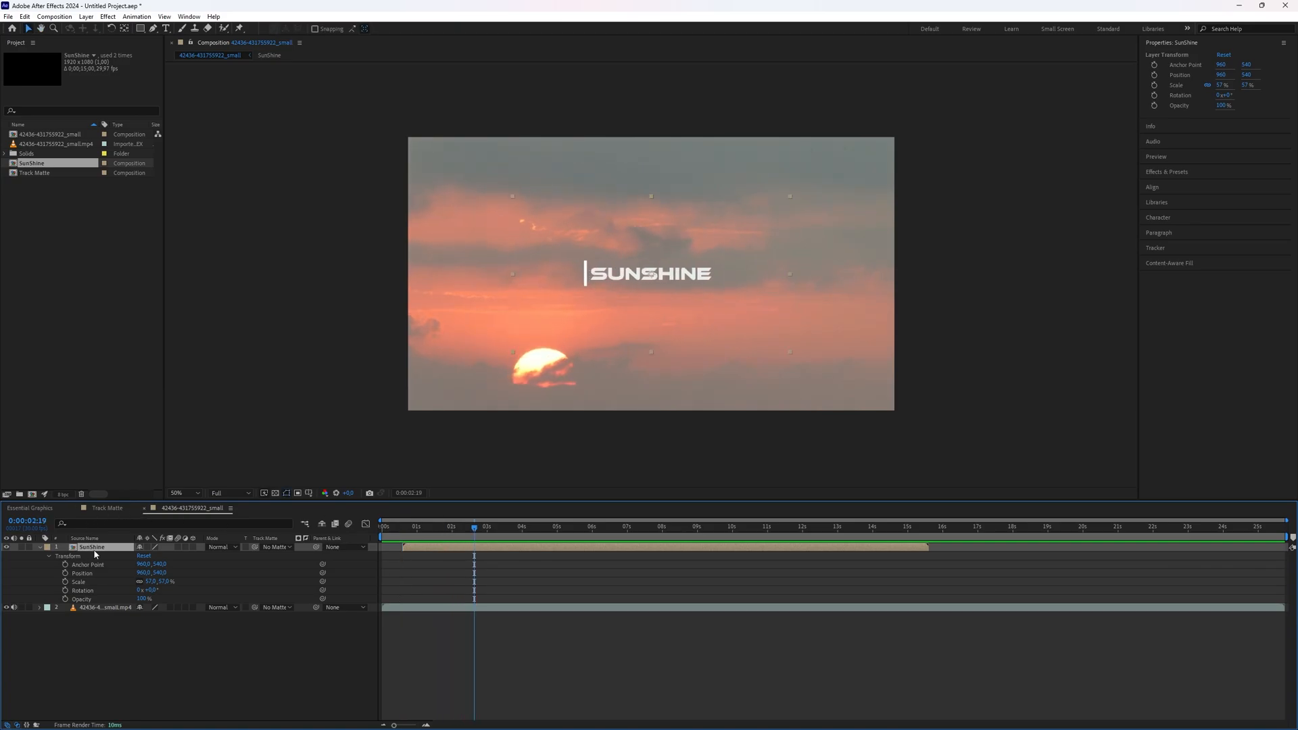
Apply the Drop Shadow effect to the SunShine layer in the sunset composition.
{"action": "right_click", "coordinate": [95, 550]}
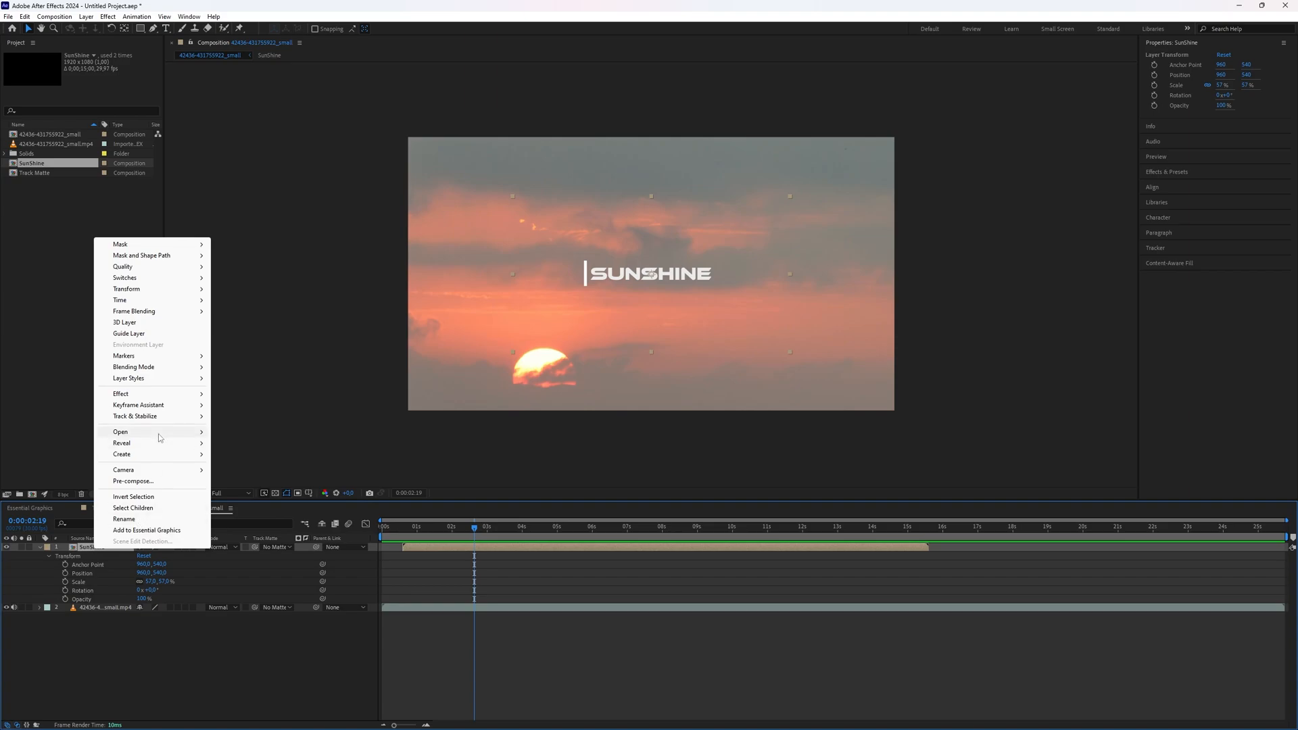
{"action": "mouse_move", "coordinate": [176, 292]}
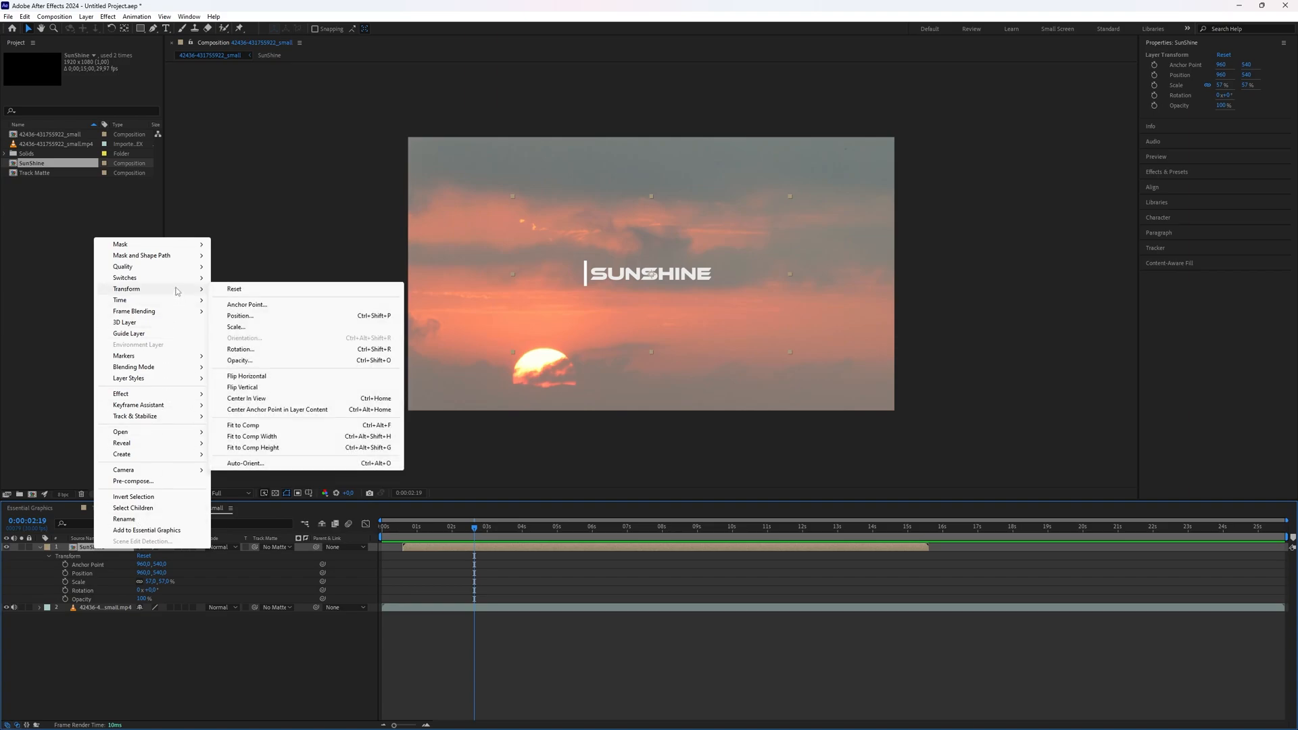
{"action": "mouse_move", "coordinate": [179, 398]}
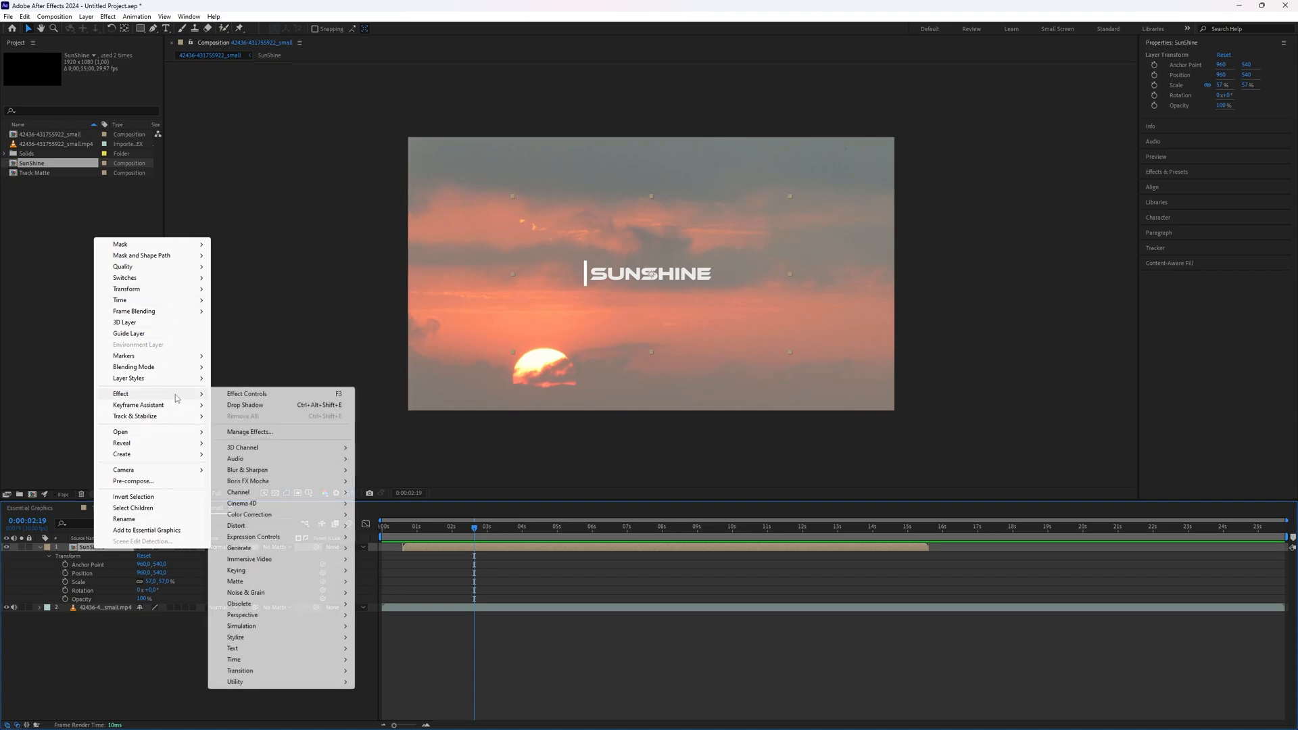
{"action": "left_click", "coordinate": [277, 405]}
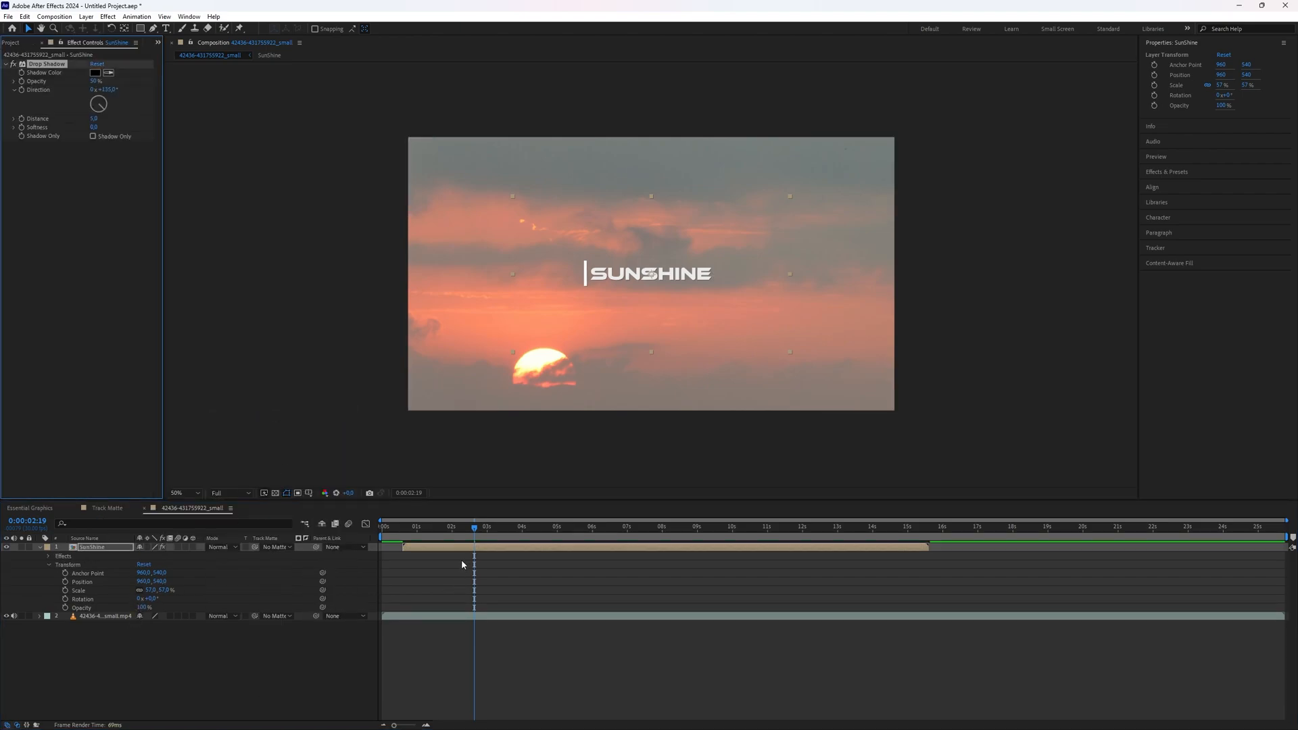
Set the title's drop shadow to 69% opacity and a distance of 16, and increase its softness.
{"action": "left_click", "coordinate": [48, 556]}
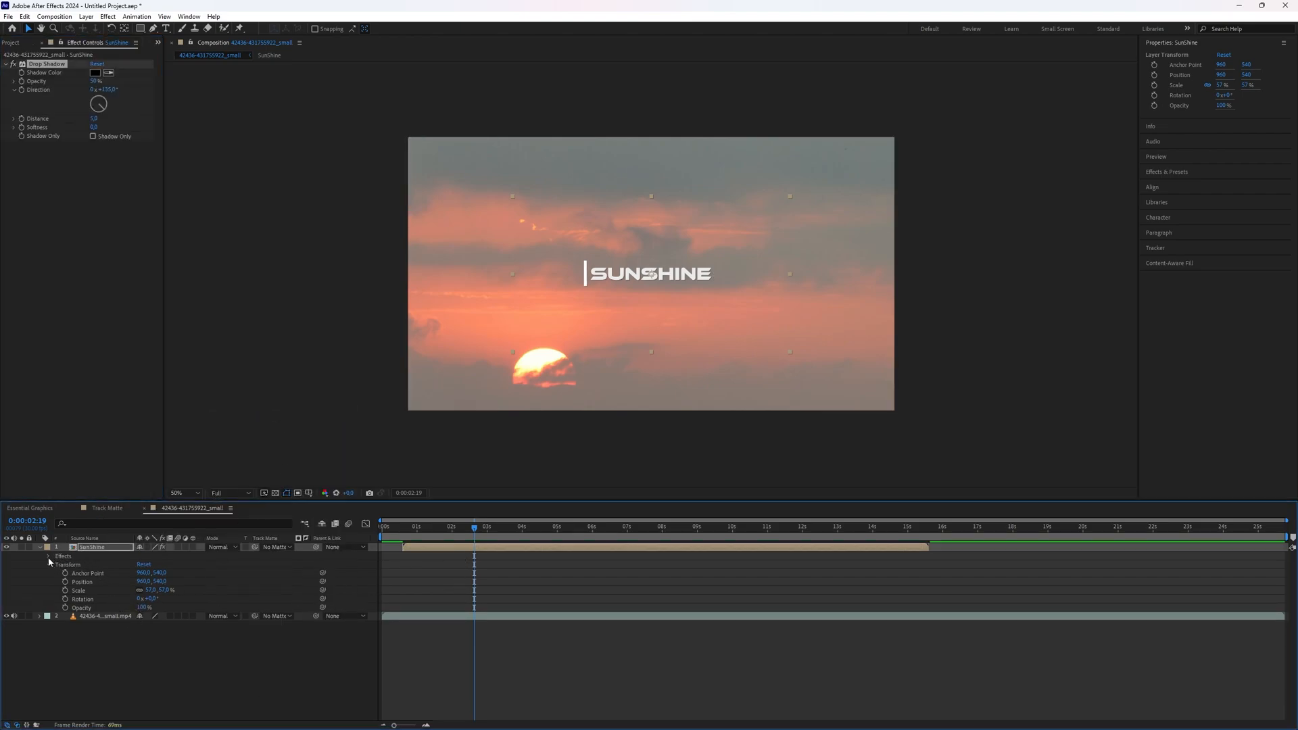
{"action": "left_click", "coordinate": [56, 566]}
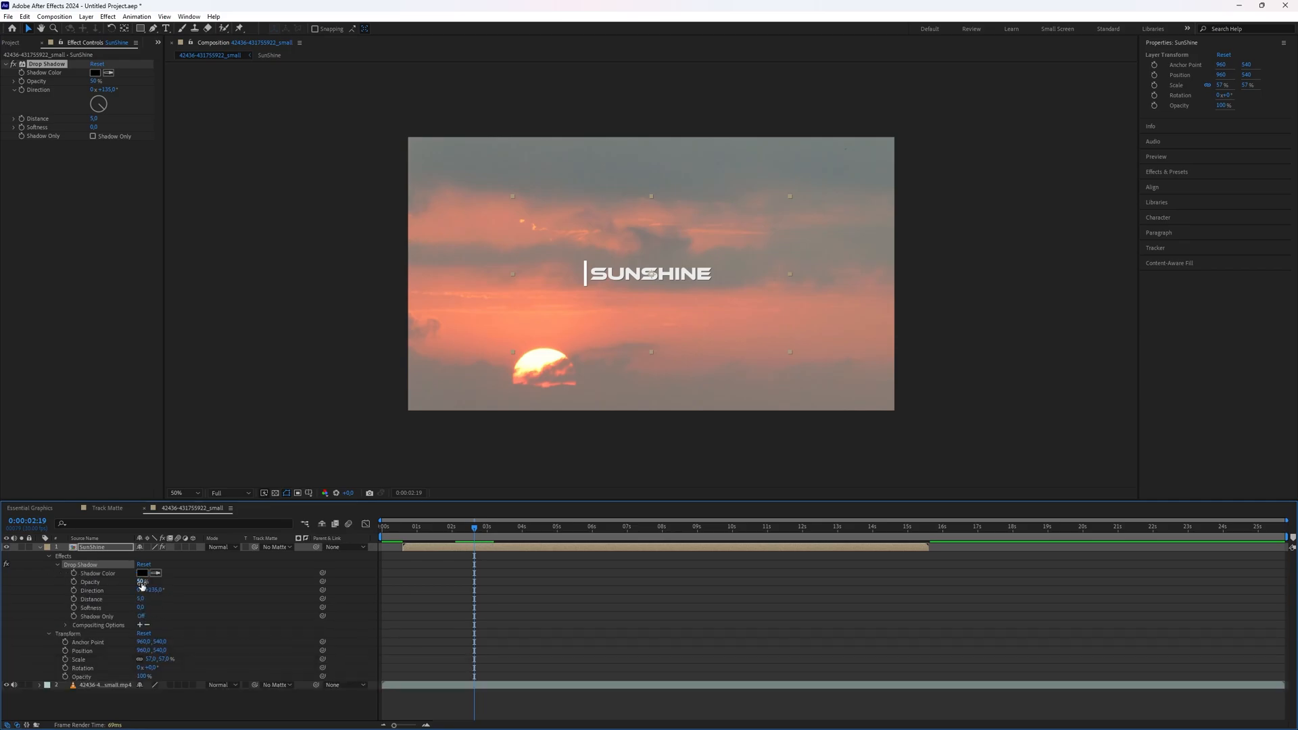
{"action": "mouse_move", "coordinate": [140, 582]}
{"action": "left_mouse_down"}
{"action": "mouse_move", "coordinate": [180, 586]}
{"action": "mouse_move", "coordinate": [148, 601]}
{"action": "left_mouse_up"}
{"action": "left_click", "coordinate": [171, 592]}
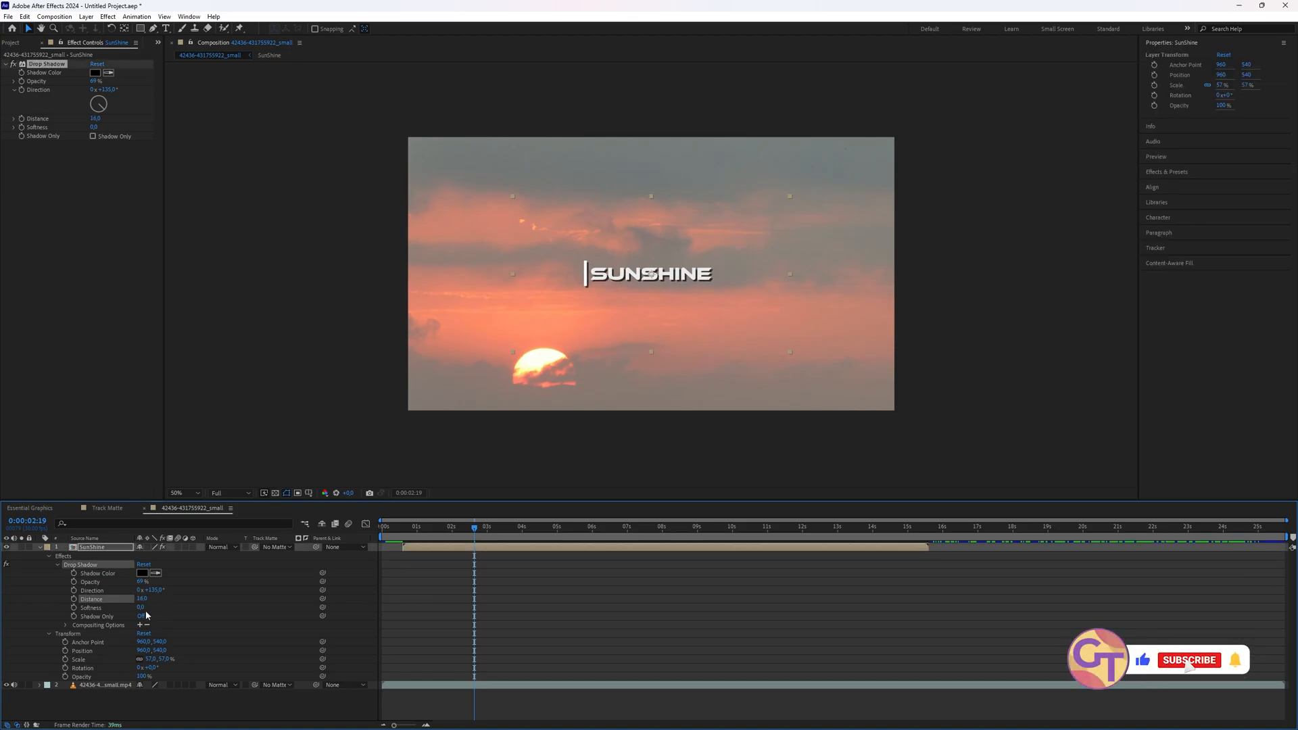
{"action": "left_click_drag", "start_coordinate": [141, 607], "coordinate": [159, 609]}
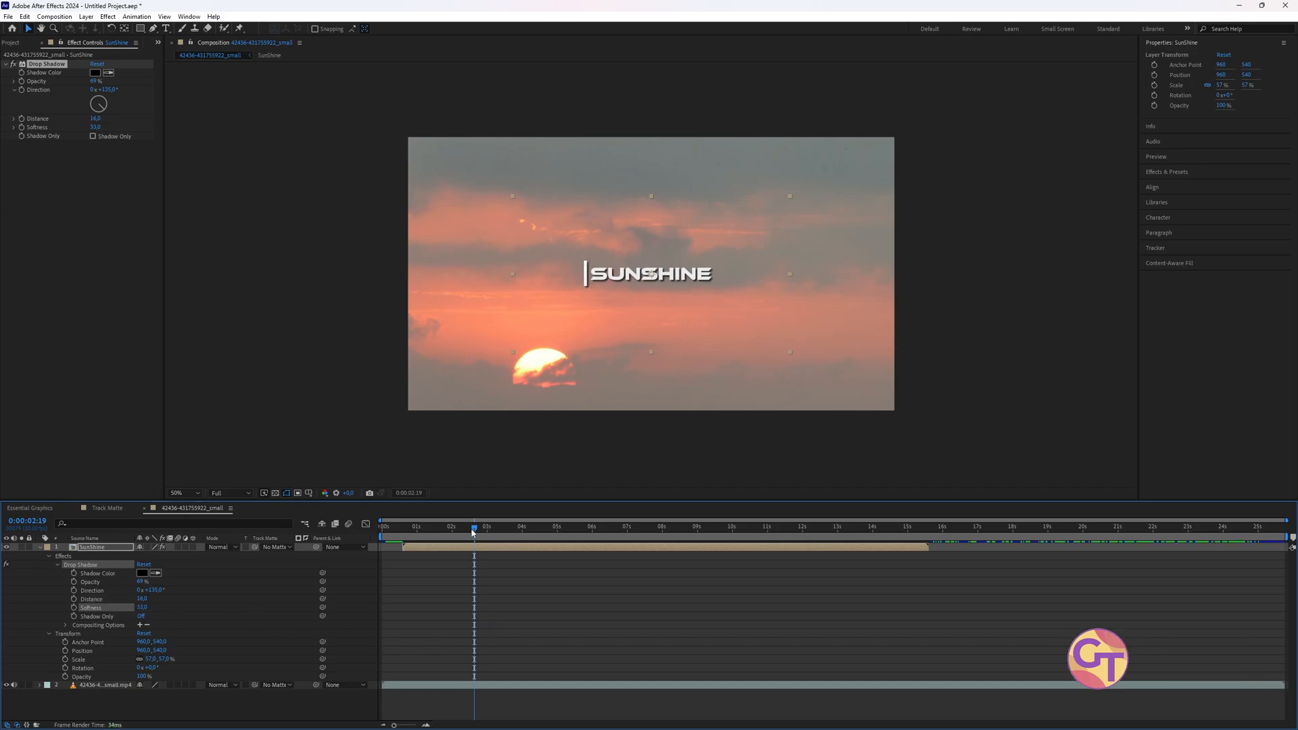
Play back the sunset composition and scrub around 0:00:02:19 to check the title's drop shadow.
{"action": "key", "text": "space"}
{"action": "left_click_drag", "start_coordinate": [514, 558], "coordinate": [473, 553]}
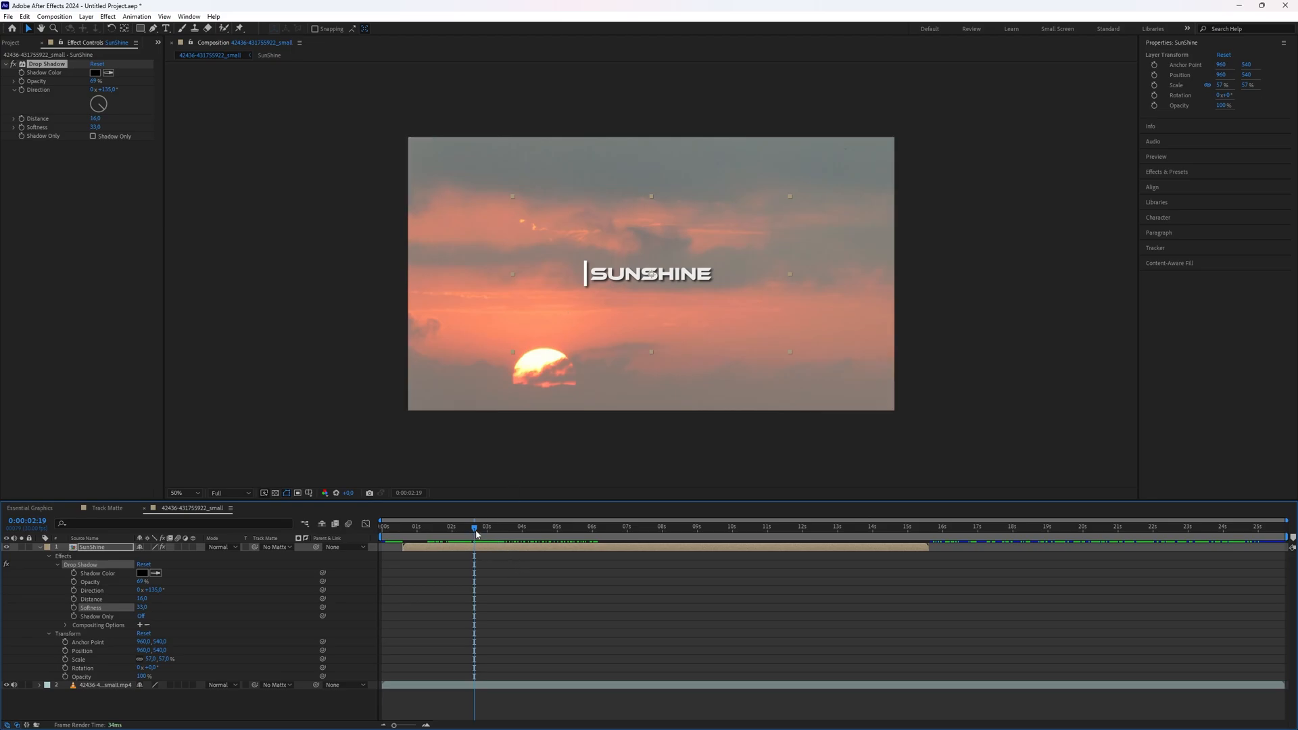
{"action": "mouse_move", "coordinate": [476, 538]}
{"action": "left_mouse_down"}
{"action": "mouse_move", "coordinate": [403, 537]}
{"action": "mouse_move", "coordinate": [536, 565]}
{"action": "mouse_move", "coordinate": [478, 563]}
{"action": "left_mouse_up"}
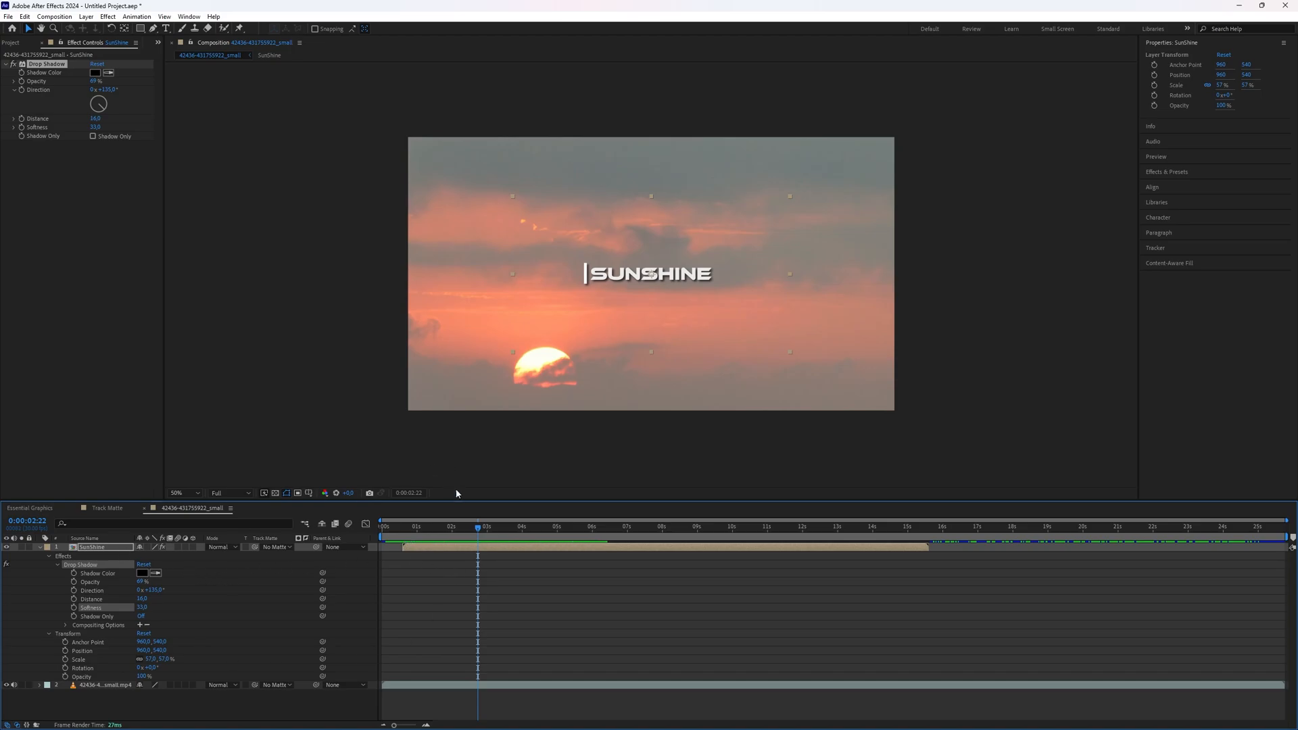
{"action": "mouse_move", "coordinate": [478, 554]}
{"action": "left_mouse_down"}
{"action": "mouse_move", "coordinate": [444, 553]}
{"action": "mouse_move", "coordinate": [473, 558]}
{"action": "left_mouse_up"}
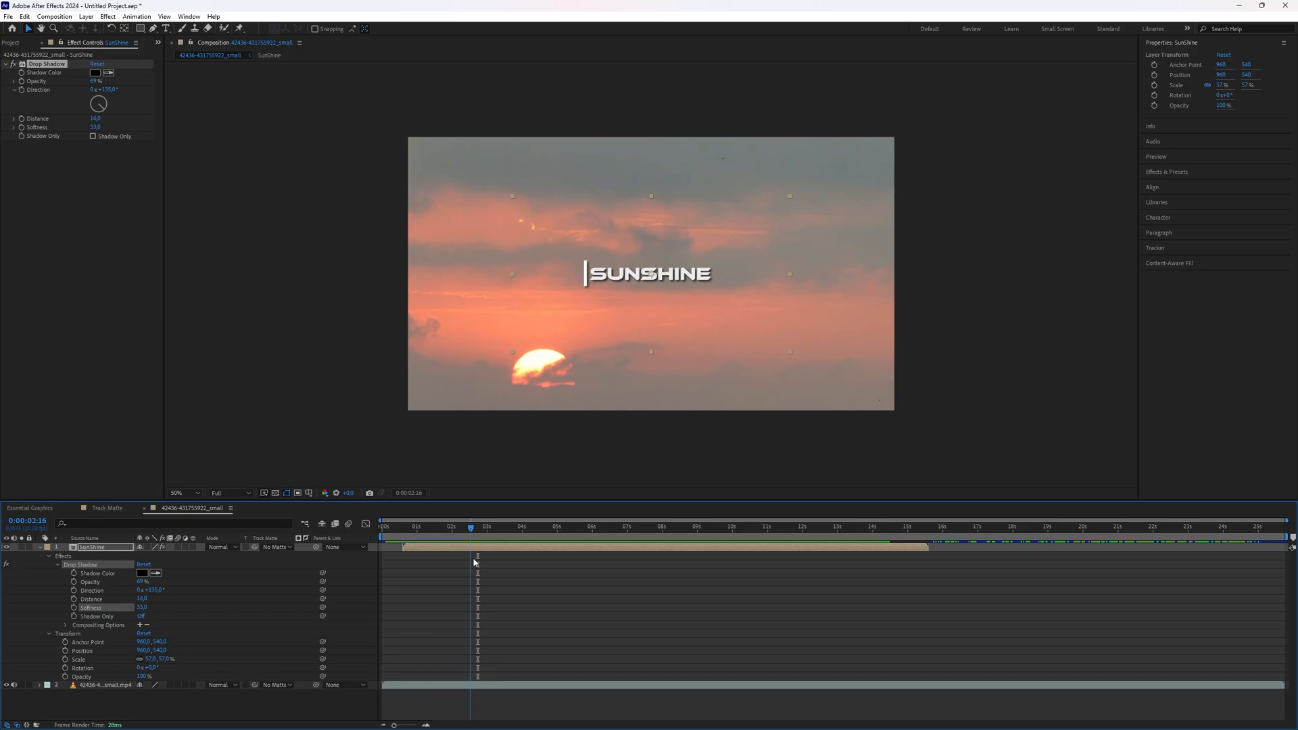
Move the SunShine layer down beside the sun, to position about 949, 908, and play the composition from the start.
{"action": "left_click", "coordinate": [39, 547]}
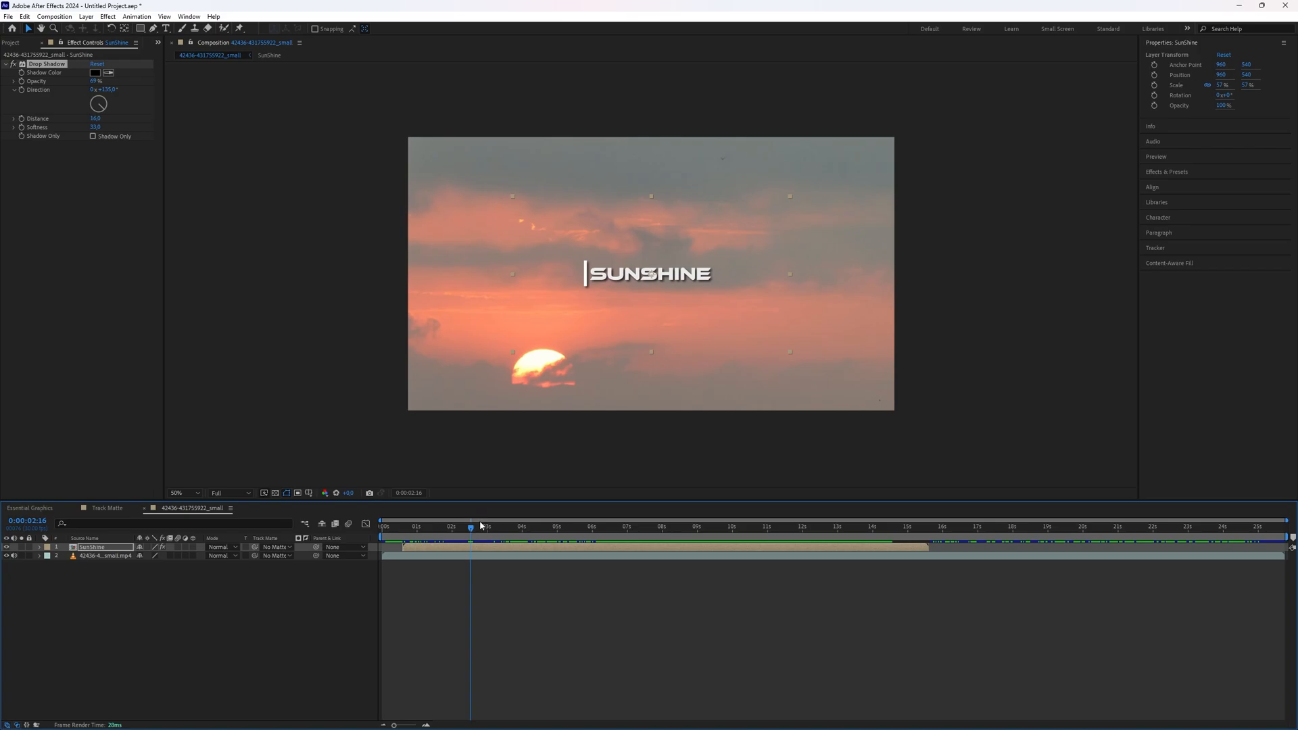
{"action": "left_click", "coordinate": [100, 545]}
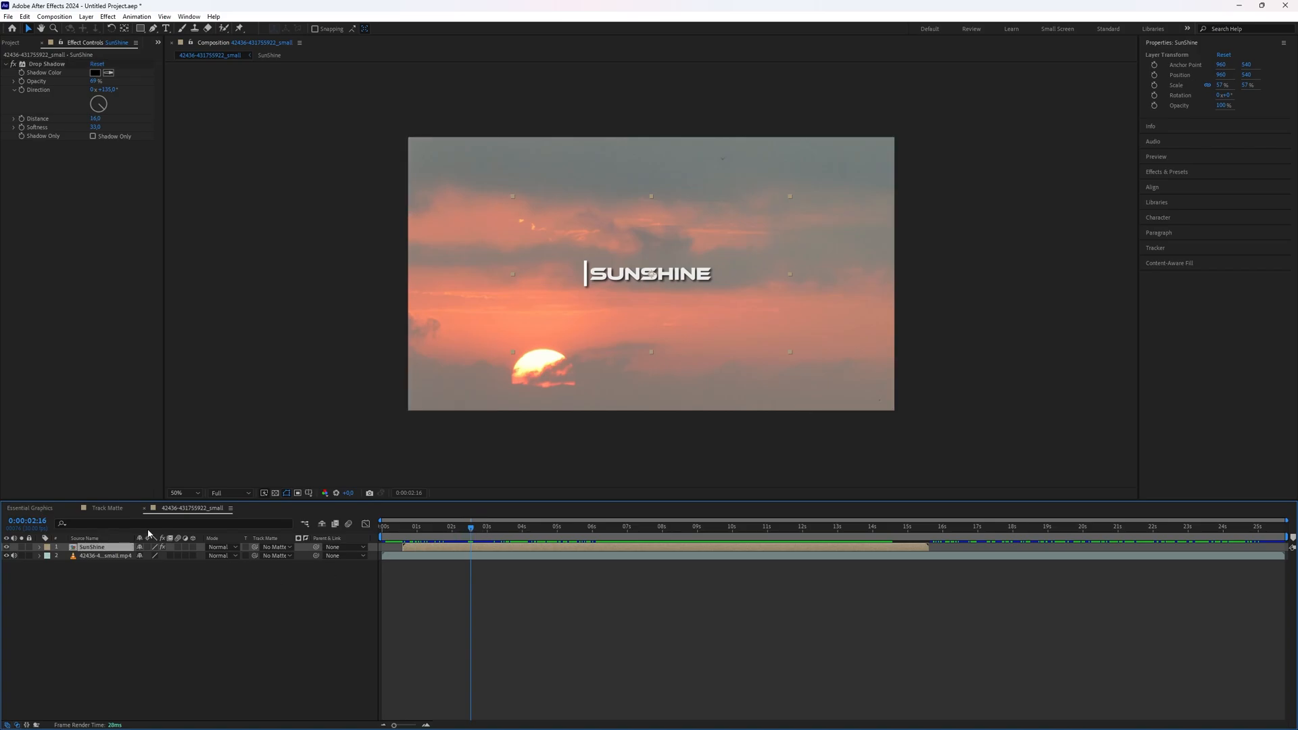
{"action": "key", "text": "p"}
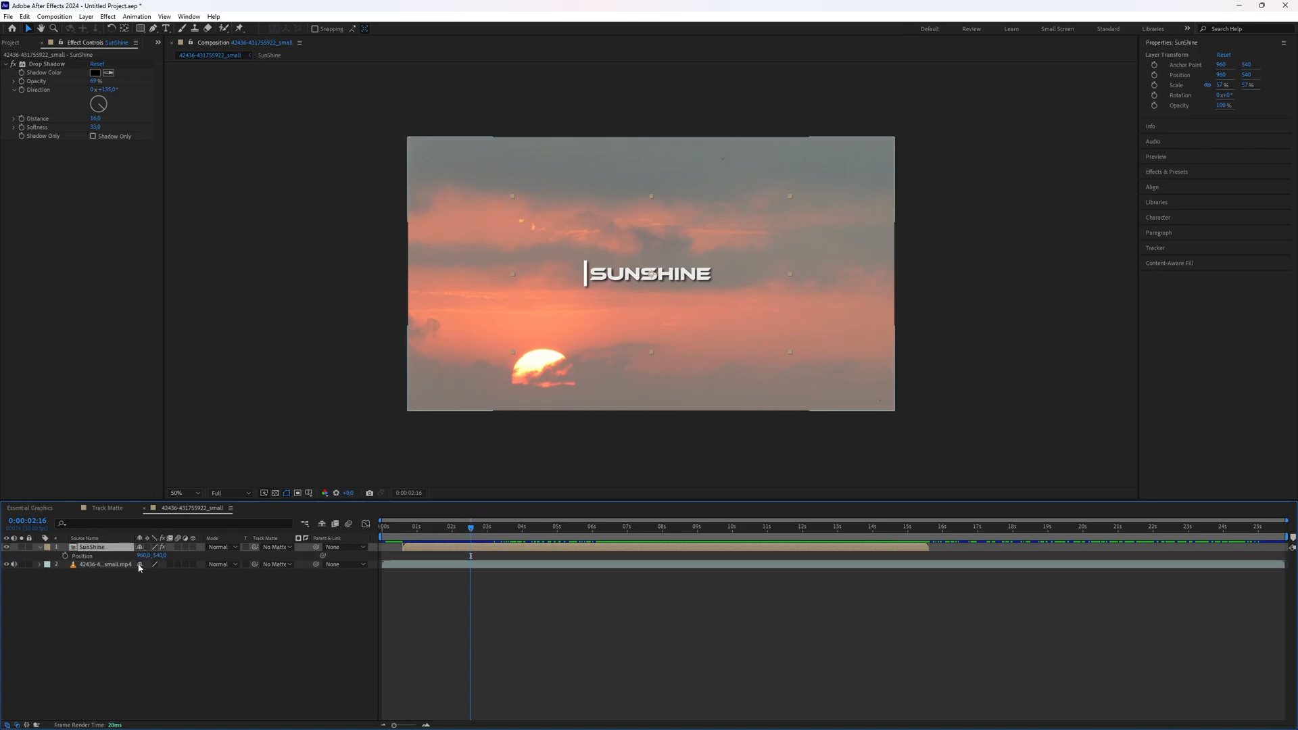
{"action": "left_click", "coordinate": [229, 553]}
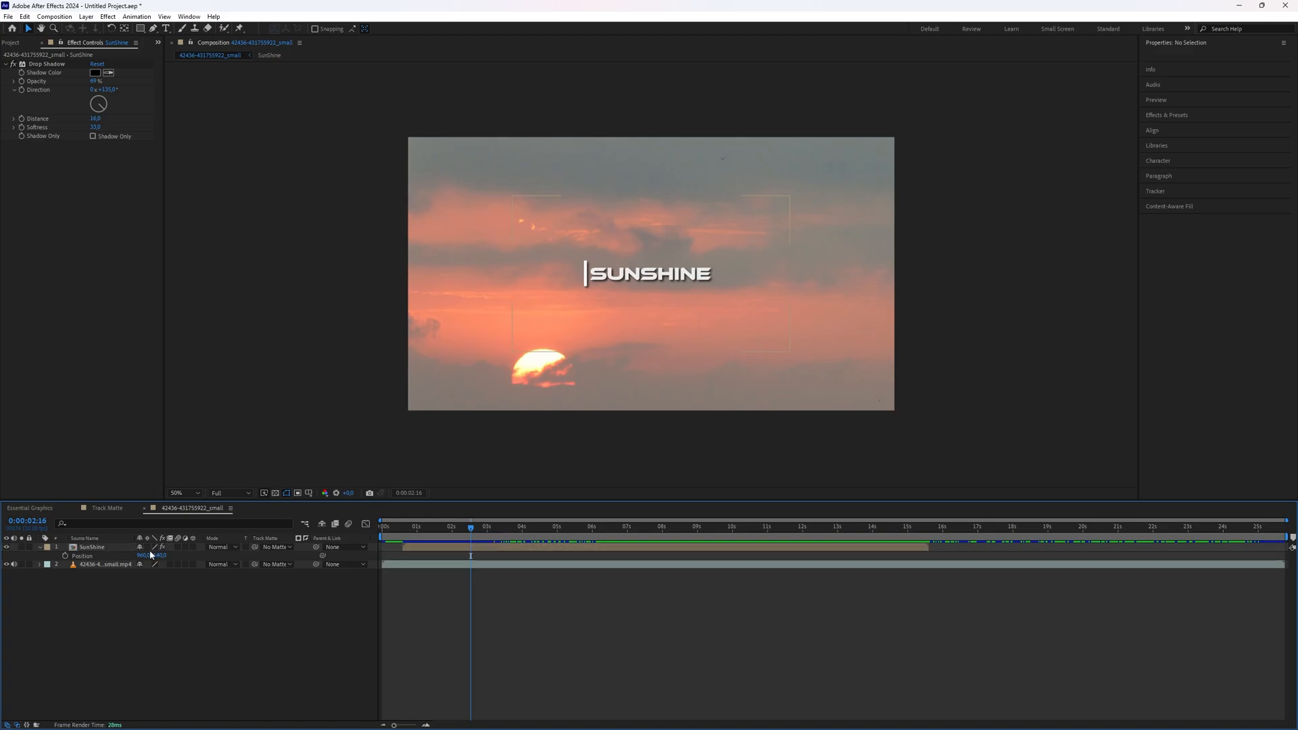
{"action": "left_click_drag", "start_coordinate": [150, 555], "coordinate": [310, 579]}
{"action": "left_click_drag", "start_coordinate": [144, 555], "coordinate": [274, 574]}
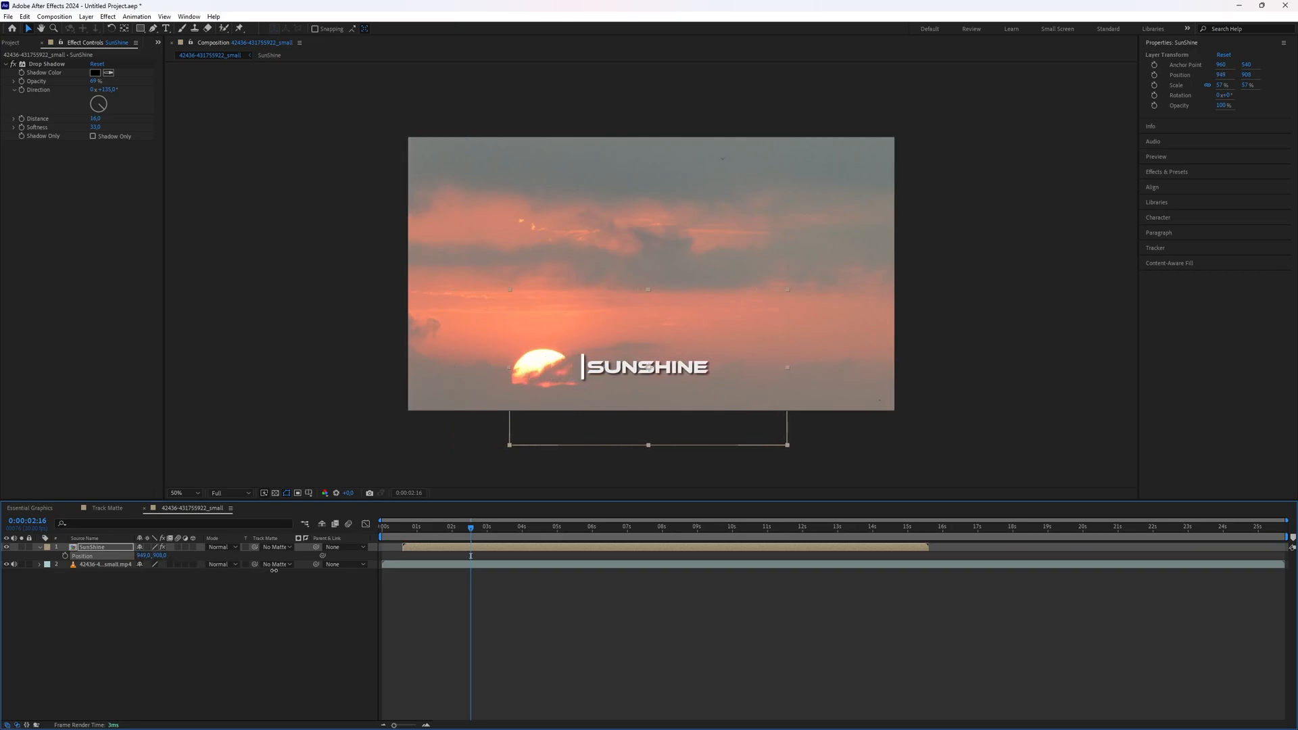
{"action": "left_click", "coordinate": [245, 651]}
{"action": "key", "text": "Home"}
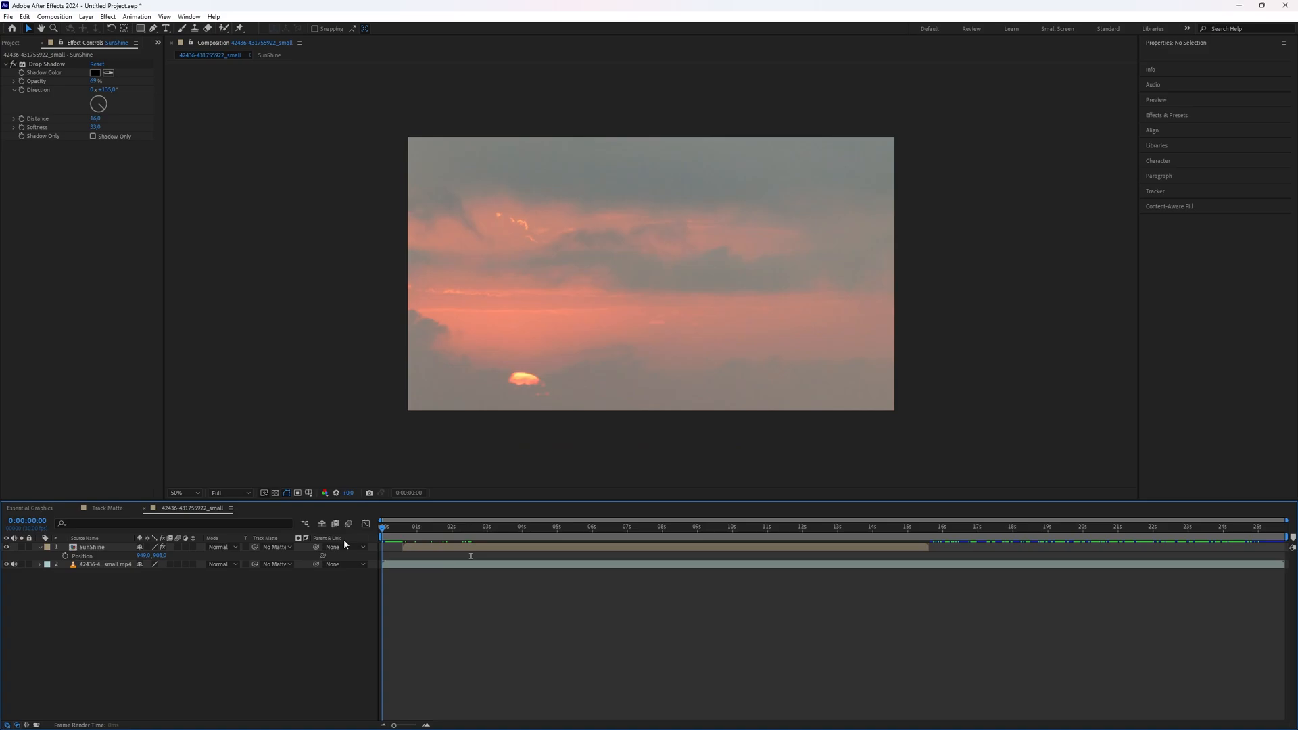
{"action": "key", "text": "space"}
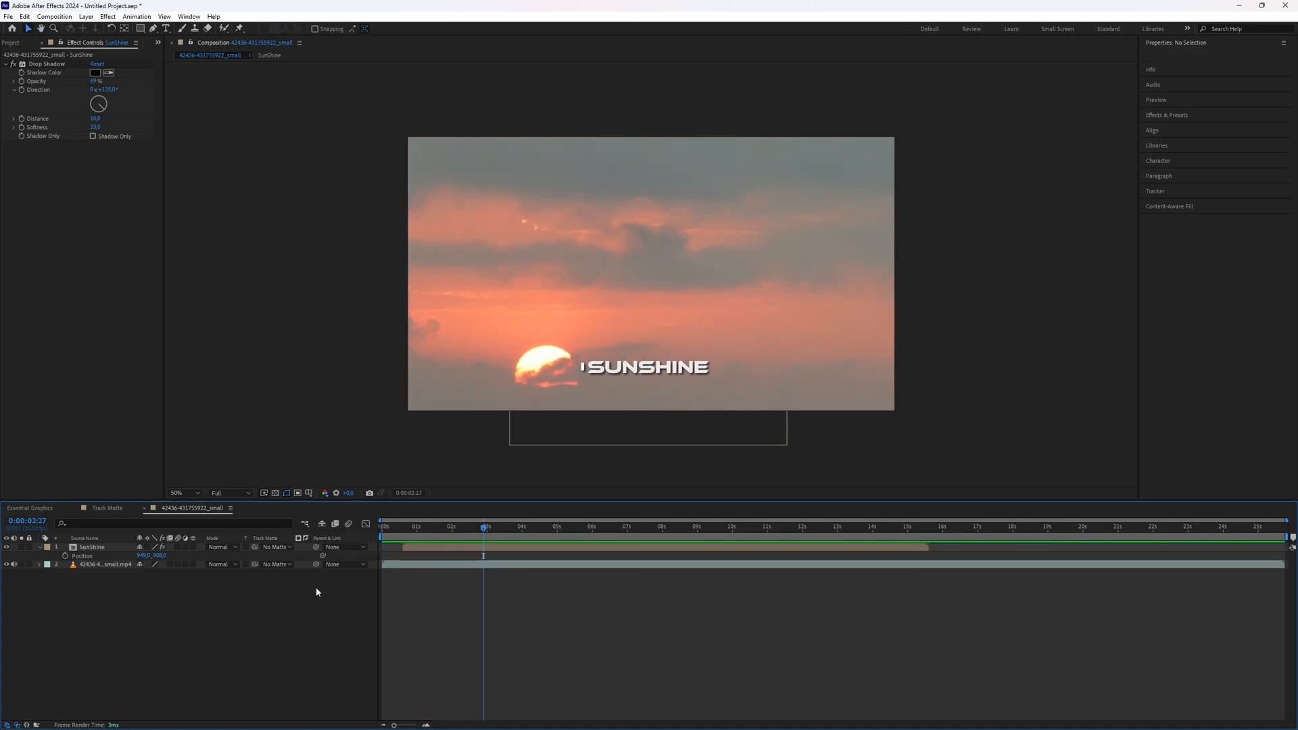
Pre-compose the SunShine layer and the sunset video into a new composition named "Sunrise with text".
{"action": "left_click", "coordinate": [102, 548]}
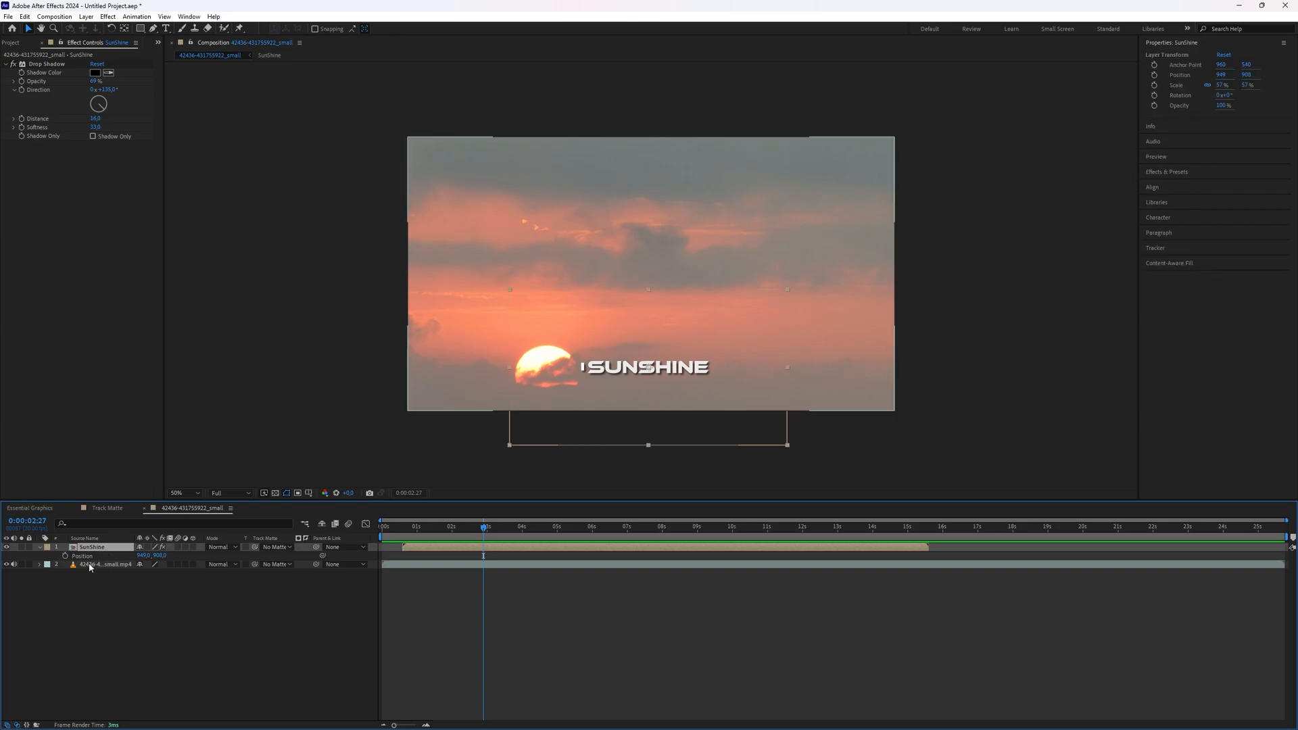
{"action": "left_click", "coordinate": [91, 565], "text": "shift"}
{"action": "right_click", "coordinate": [107, 554]}
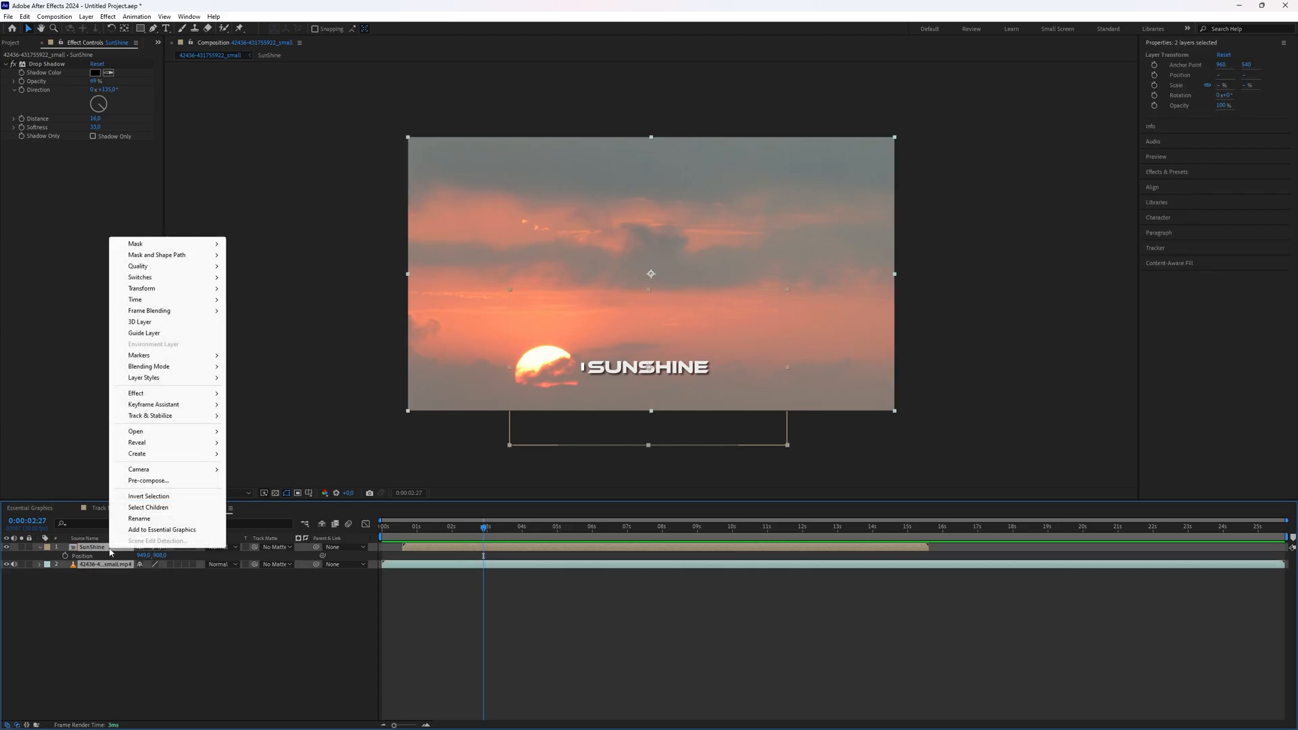
{"action": "left_click", "coordinate": [167, 481]}
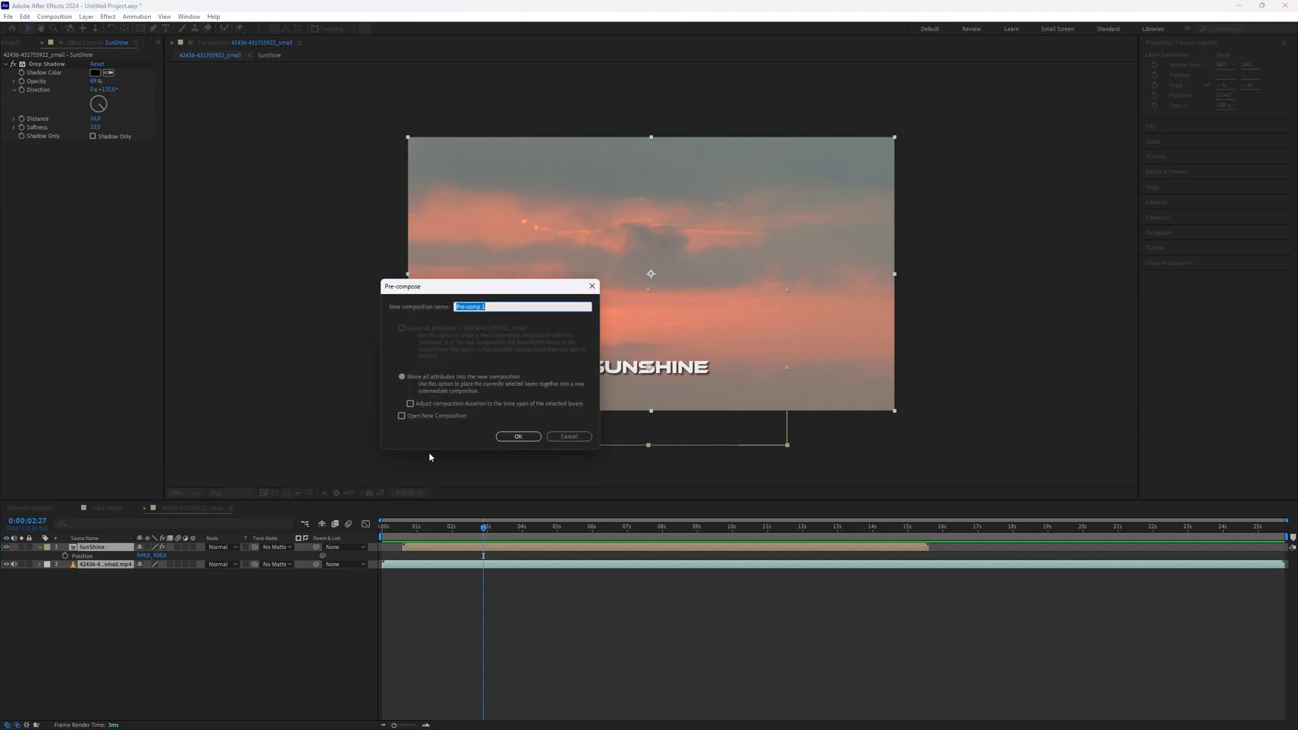
{"action": "type", "text": "Sunrise with text"}
{"action": "left_click", "coordinate": [518, 436]}
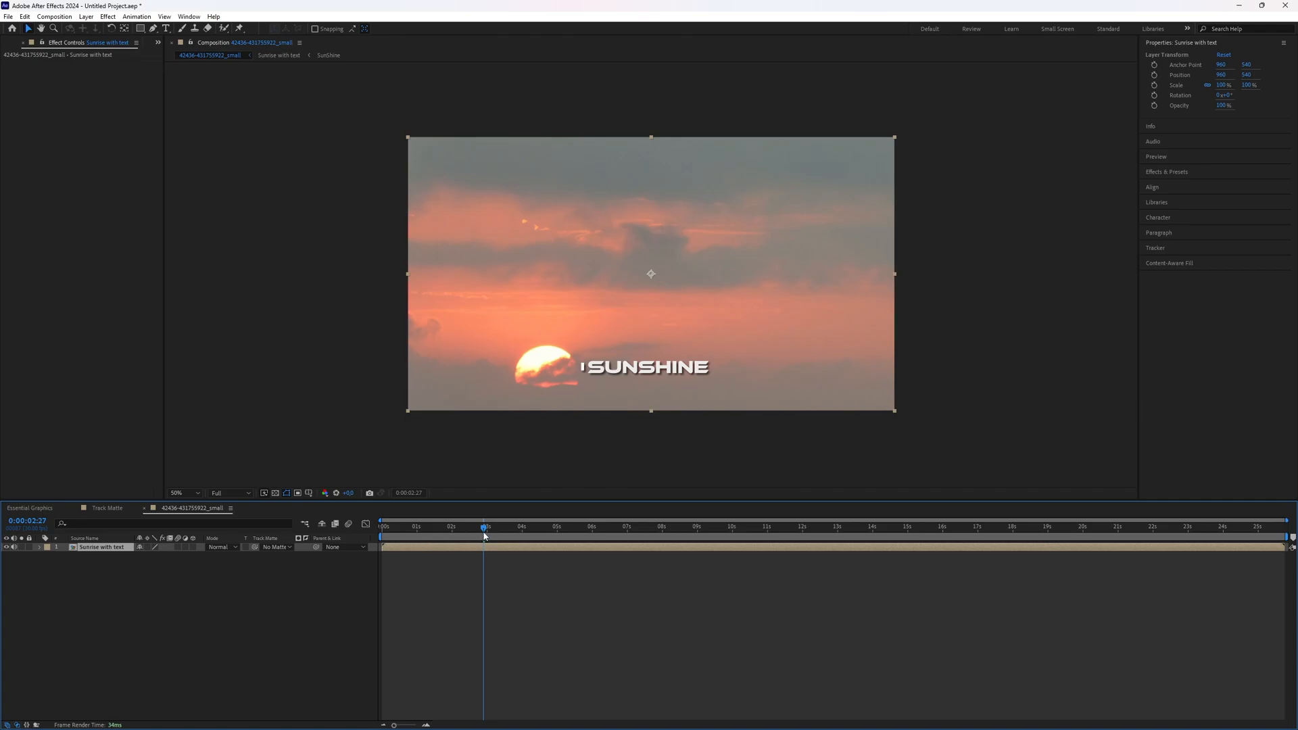
Scrub through the pre-composed layer, open the Sunrise with text composition and inspect its two nested layers.
{"action": "left_click_drag", "start_coordinate": [484, 535], "coordinate": [594, 554]}
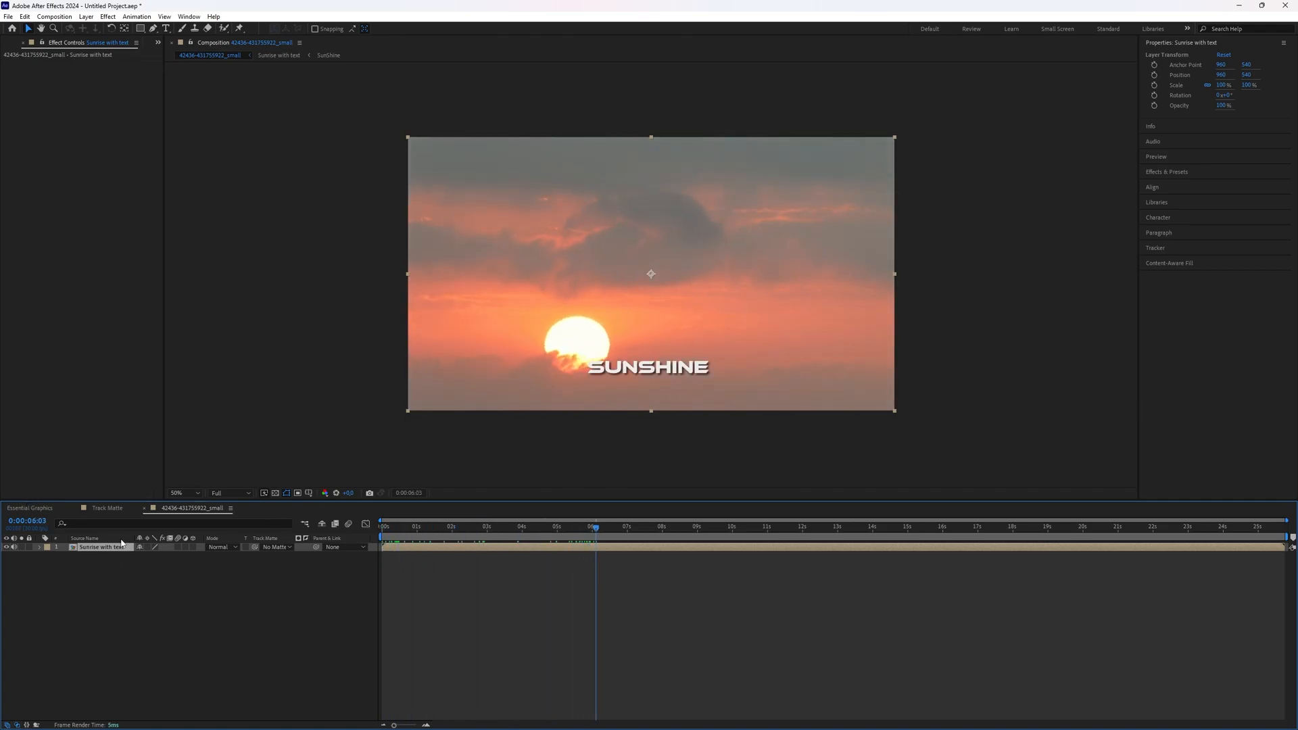
{"action": "left_click", "coordinate": [147, 602]}
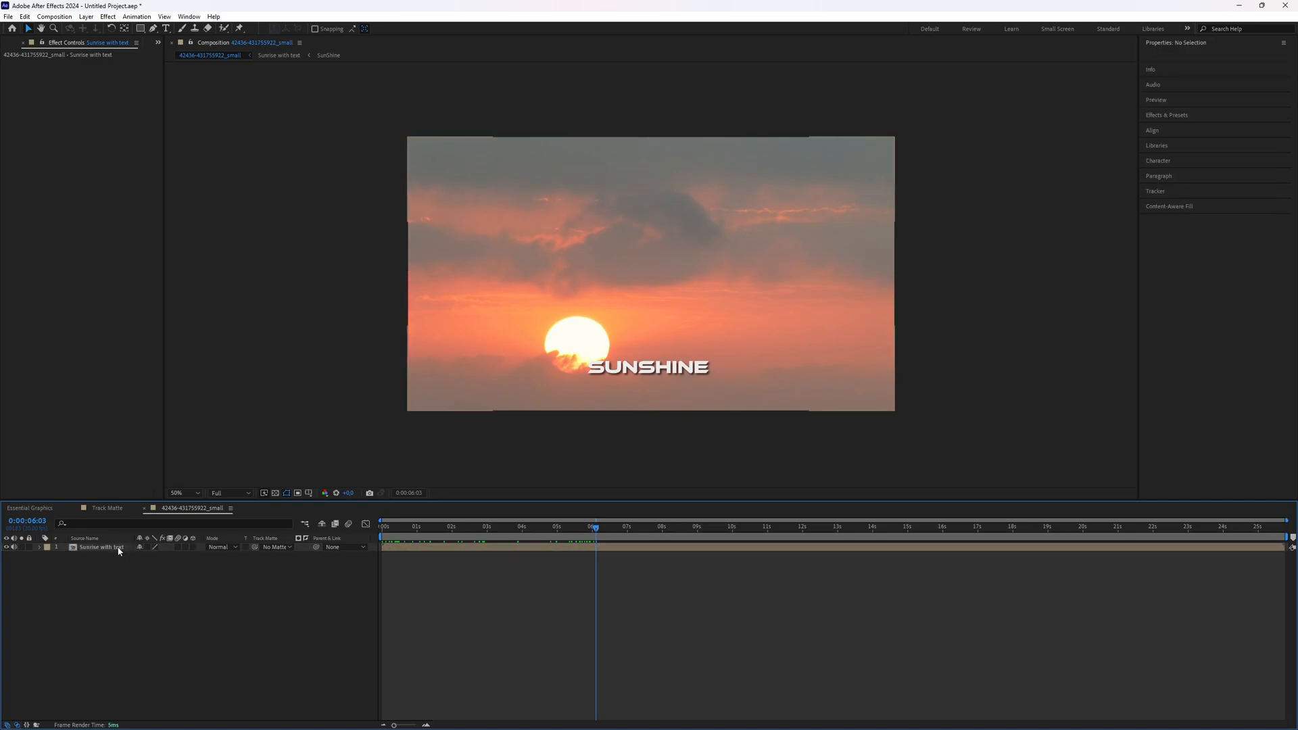
{"action": "left_click", "coordinate": [120, 549]}
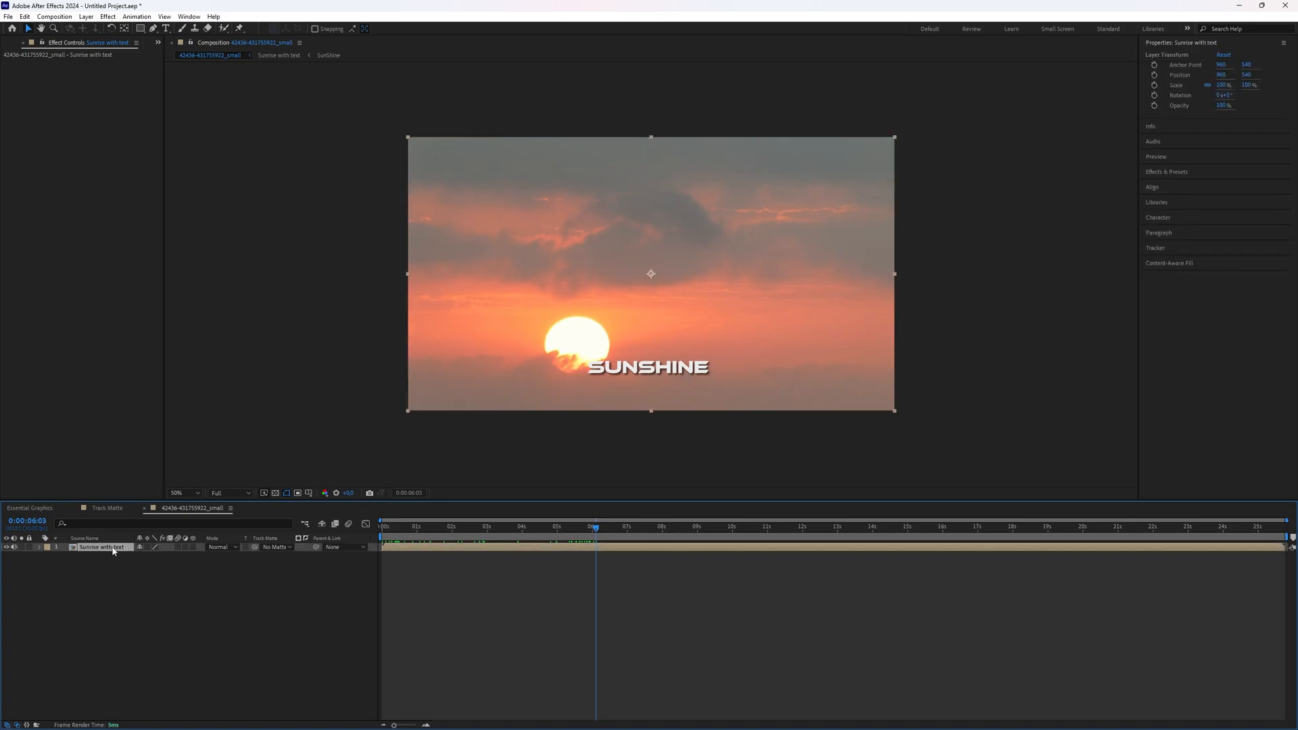
{"action": "double_click", "coordinate": [114, 548]}
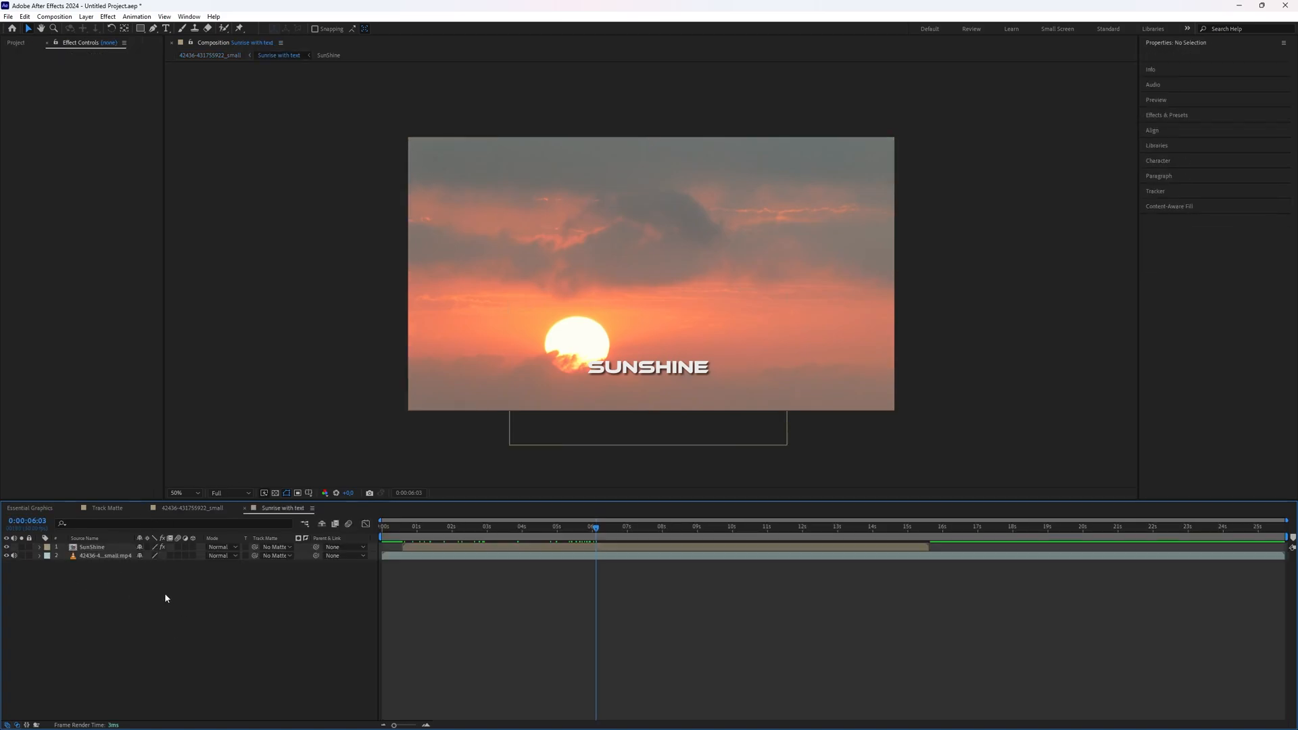
{"action": "left_click", "coordinate": [592, 528]}
{"action": "mouse_move", "coordinate": [586, 530]}
{"action": "left_mouse_down"}
{"action": "mouse_move", "coordinate": [429, 528]}
{"action": "mouse_move", "coordinate": [570, 528]}
{"action": "left_mouse_up"}
{"action": "left_click", "coordinate": [103, 556]}
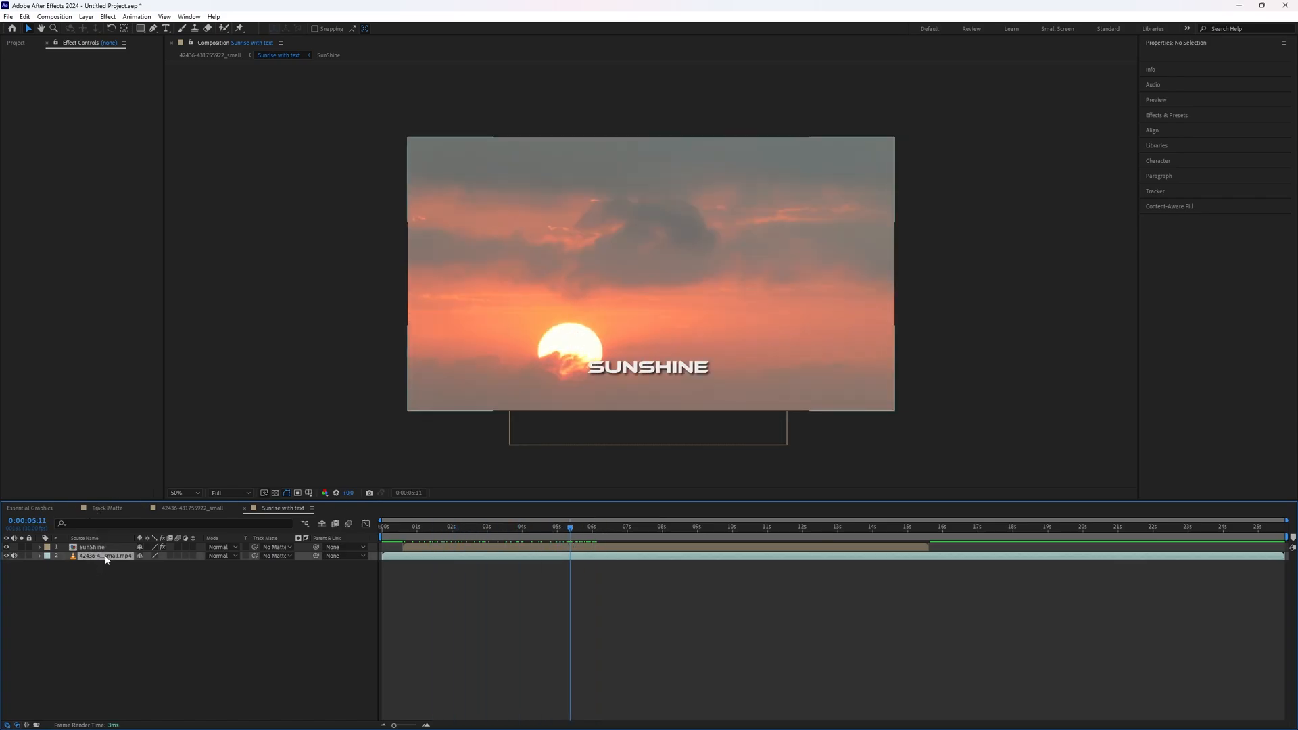
{"action": "left_click", "coordinate": [104, 548]}
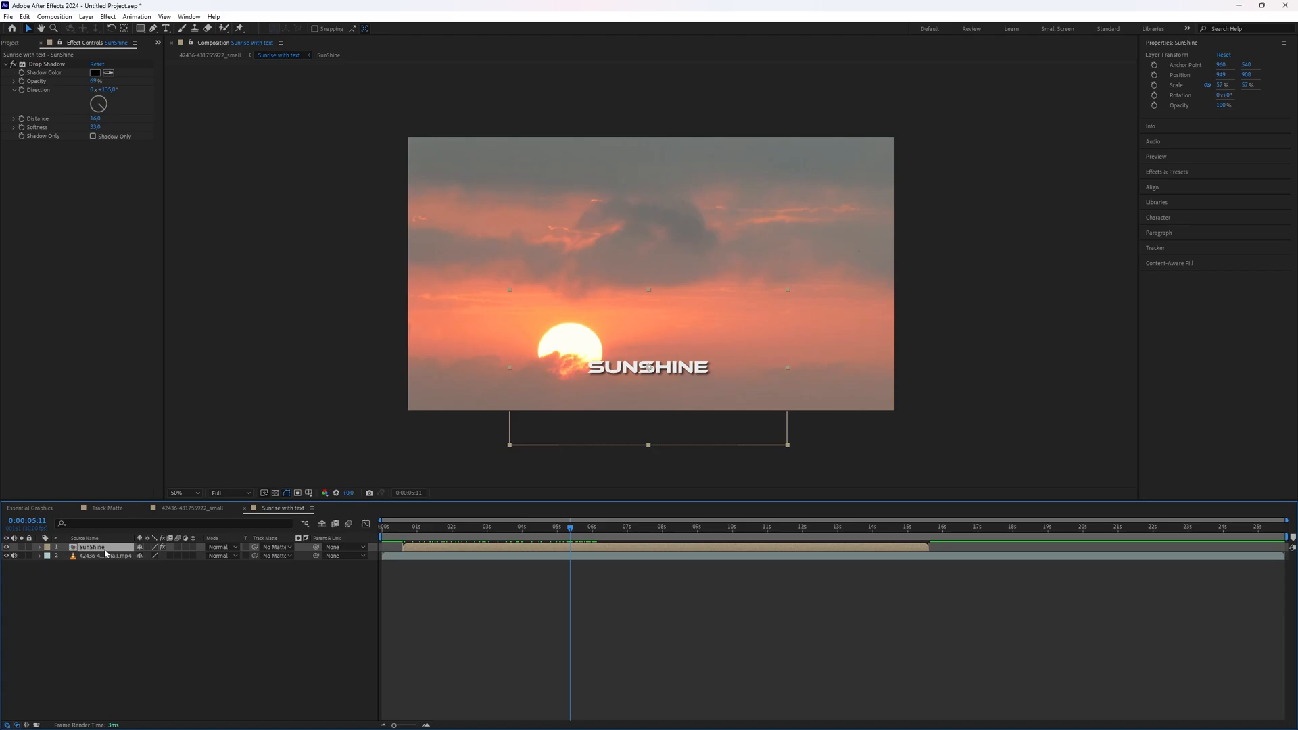
Delay the Sunshine text layer in the nested SunShine composition to start just before one second, and replay Sunrise with text.
{"action": "double_click", "coordinate": [105, 548]}
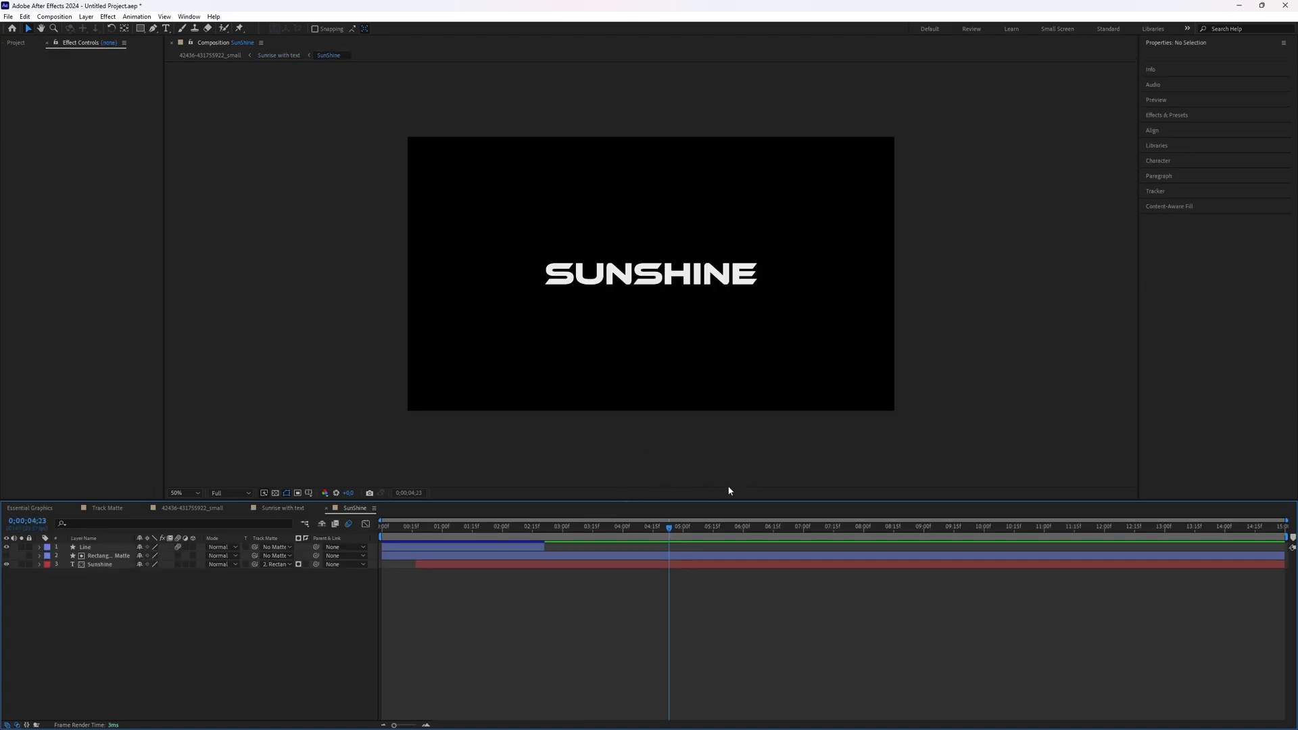
{"action": "left_click_drag", "start_coordinate": [669, 551], "coordinate": [472, 538]}
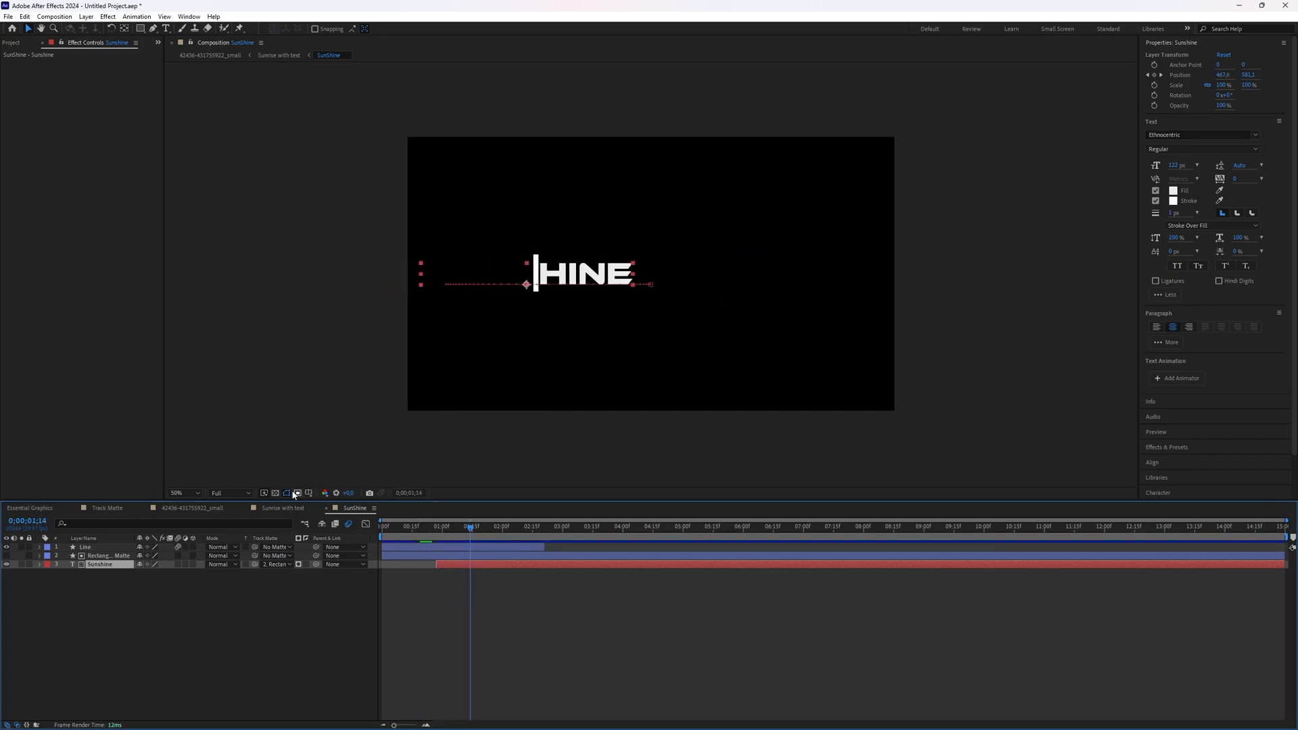
{"action": "left_click", "coordinate": [282, 508]}
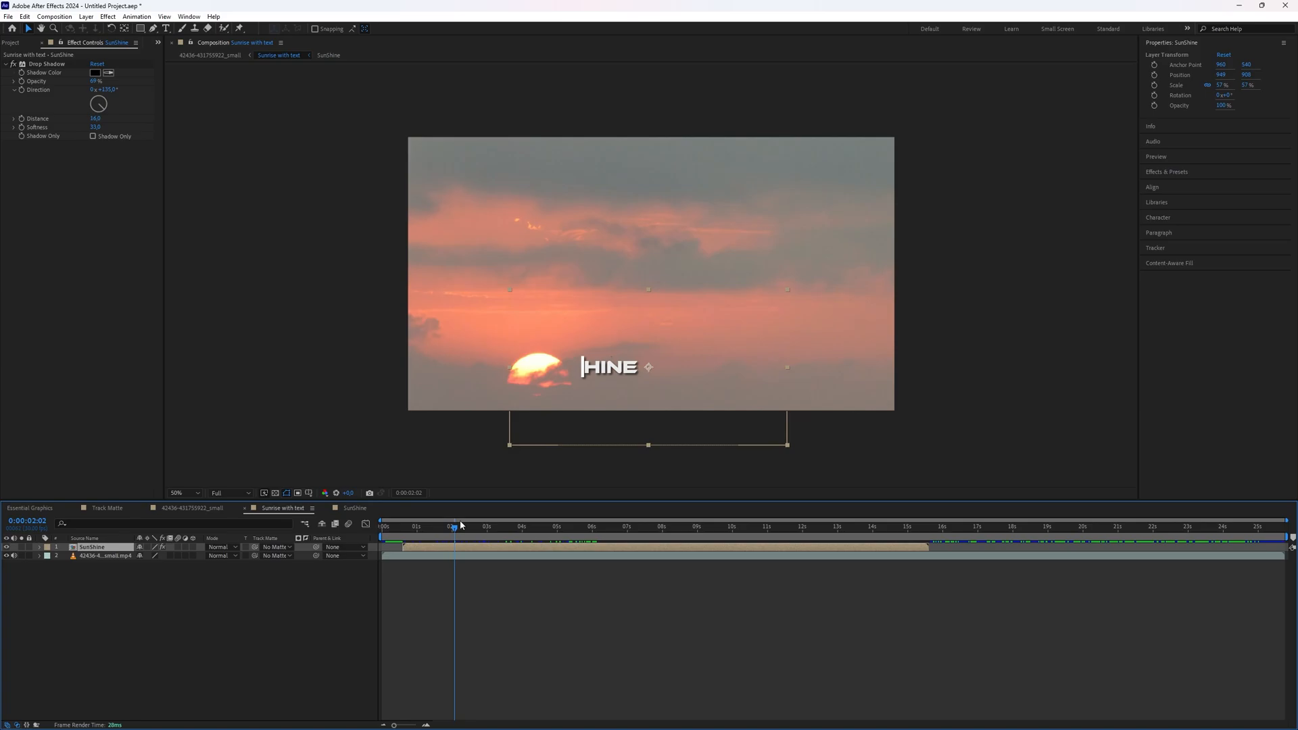
{"action": "left_click_drag", "start_coordinate": [454, 526], "coordinate": [383, 527]}
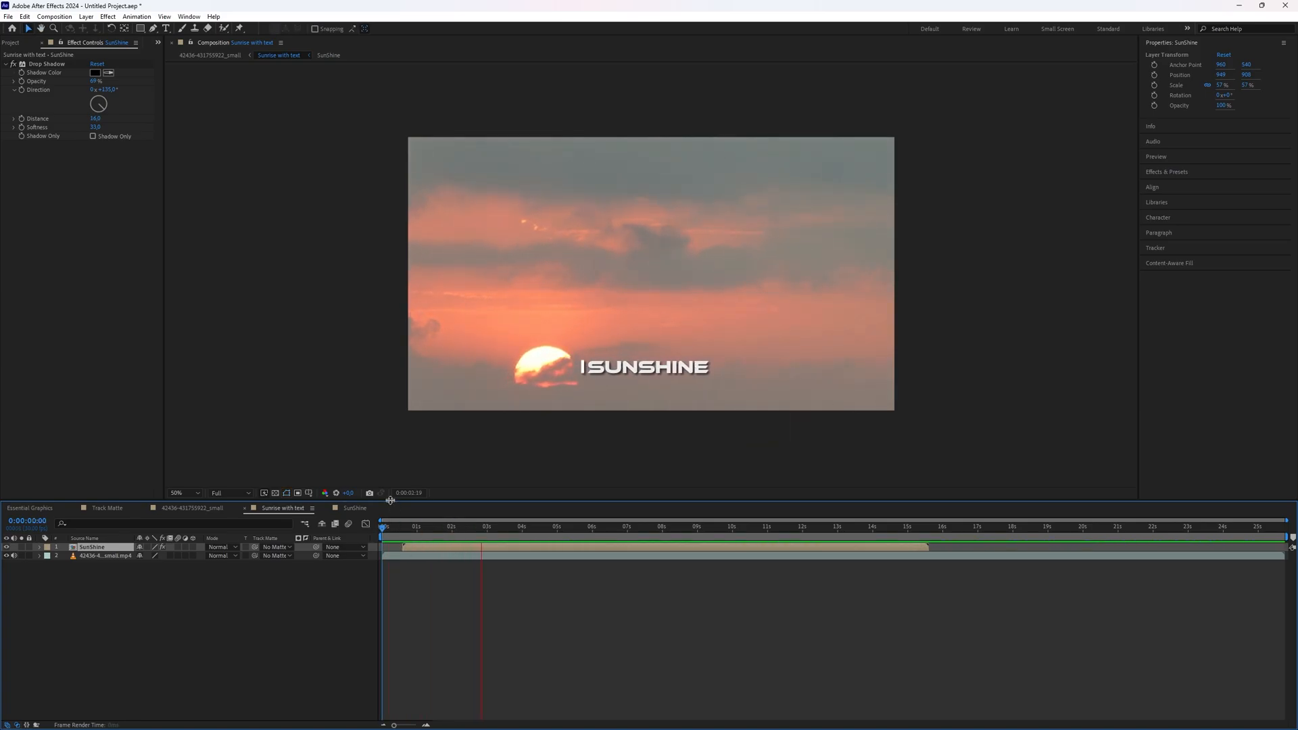
{"action": "key", "text": "space"}
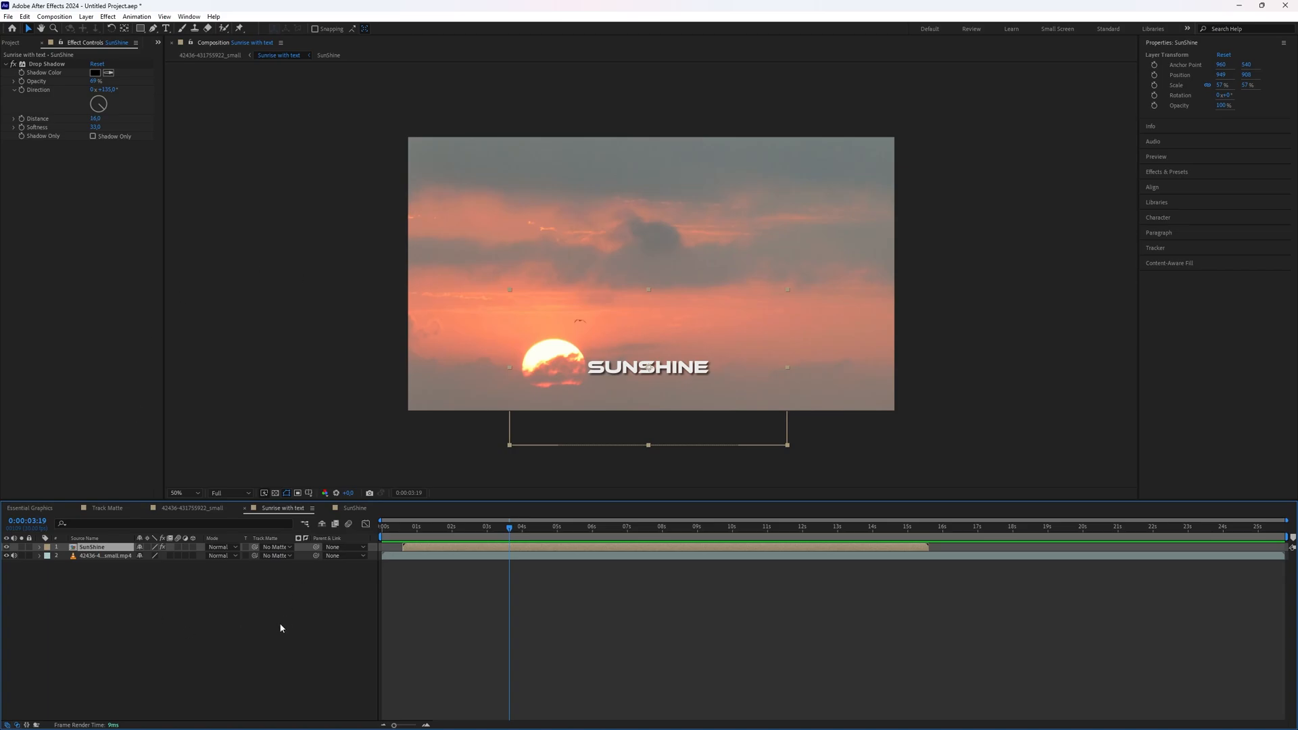
Compare the SunShine composition with Sunrise with text, and scrub the combined result to 0:00:04:26.
{"action": "left_click", "coordinate": [363, 508]}
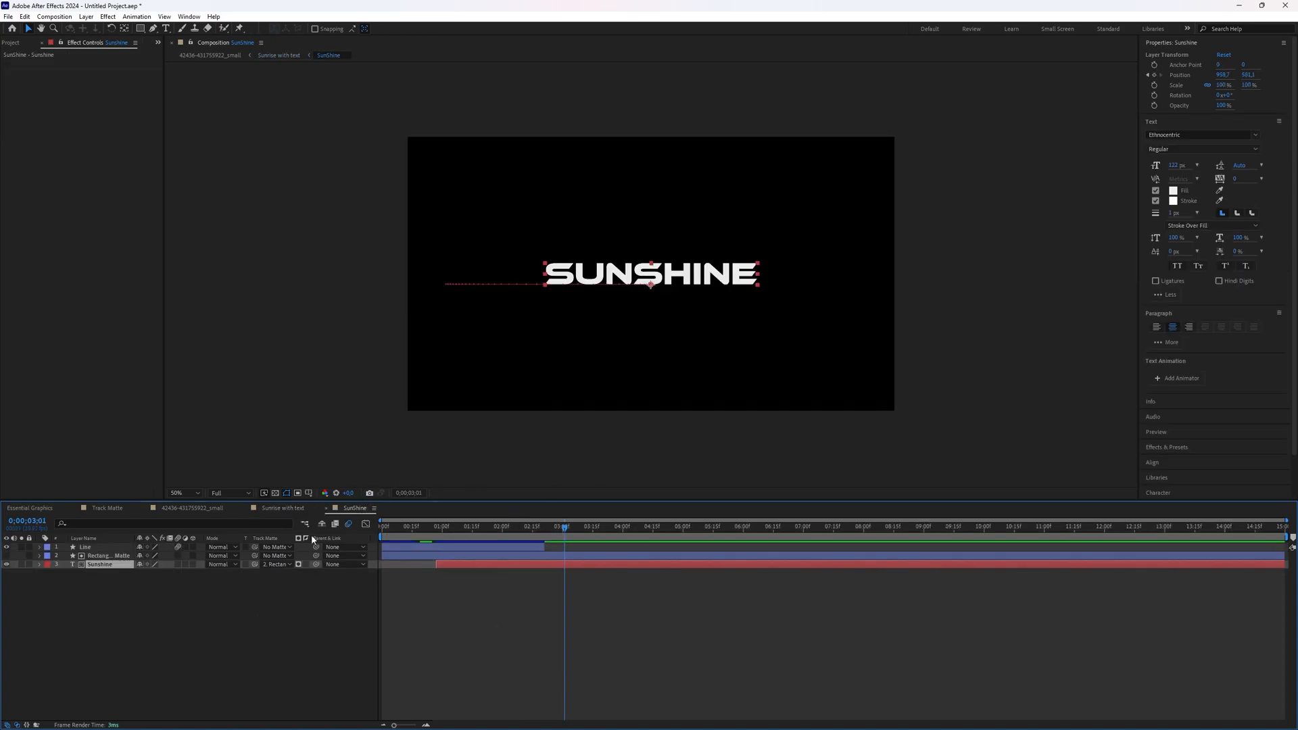
{"action": "left_click", "coordinate": [286, 507]}
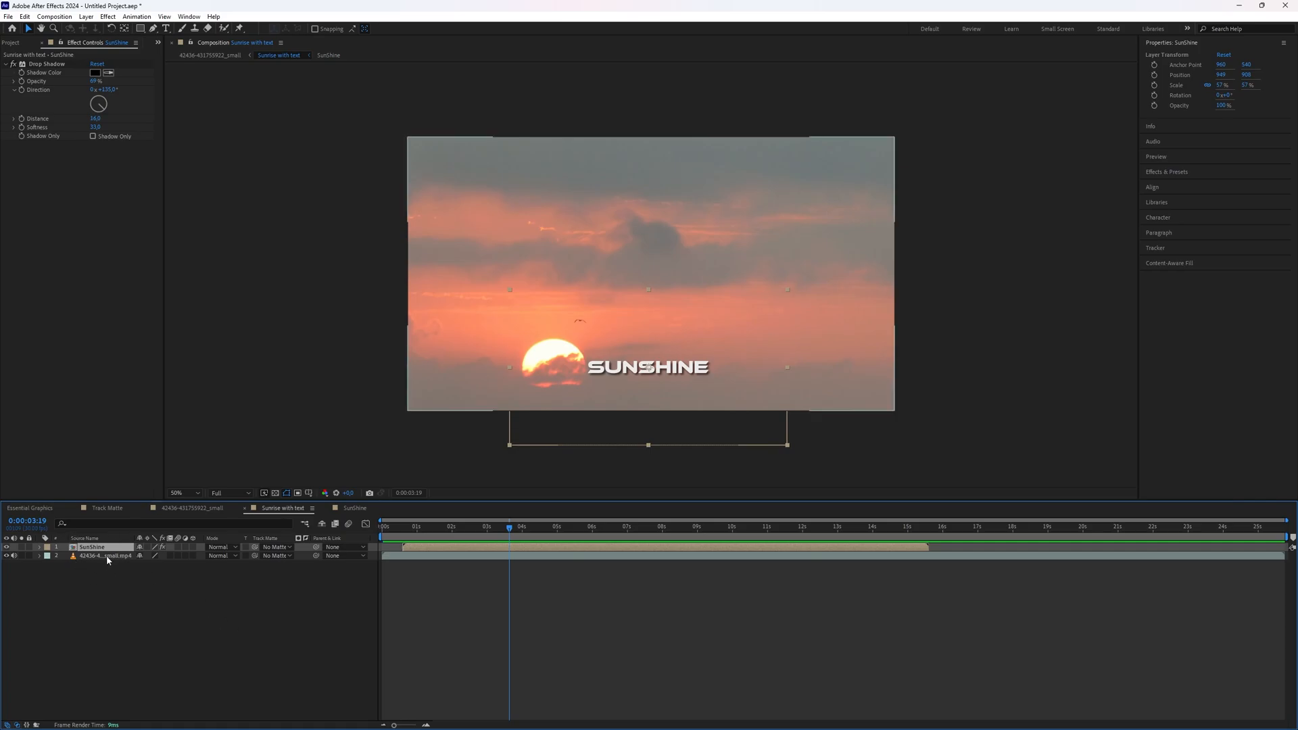
{"action": "left_click", "coordinate": [157, 594]}
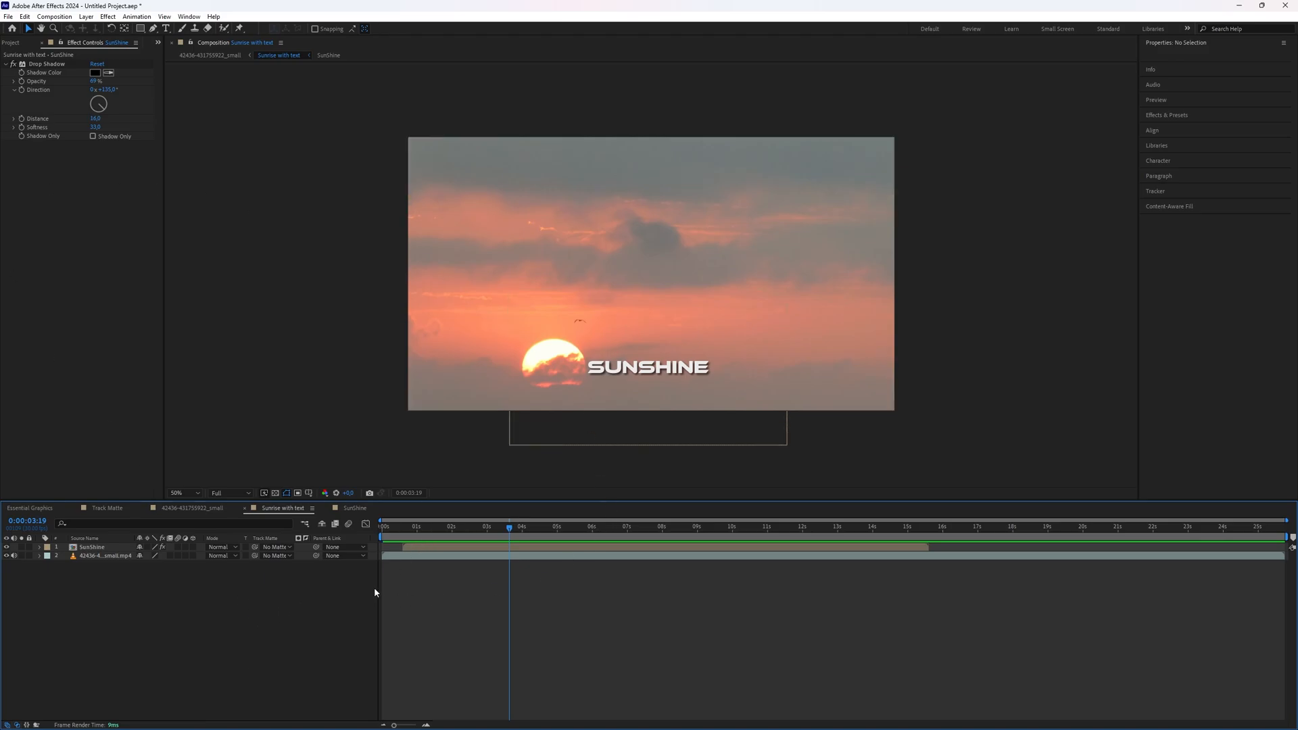
{"action": "left_click", "coordinate": [355, 508]}
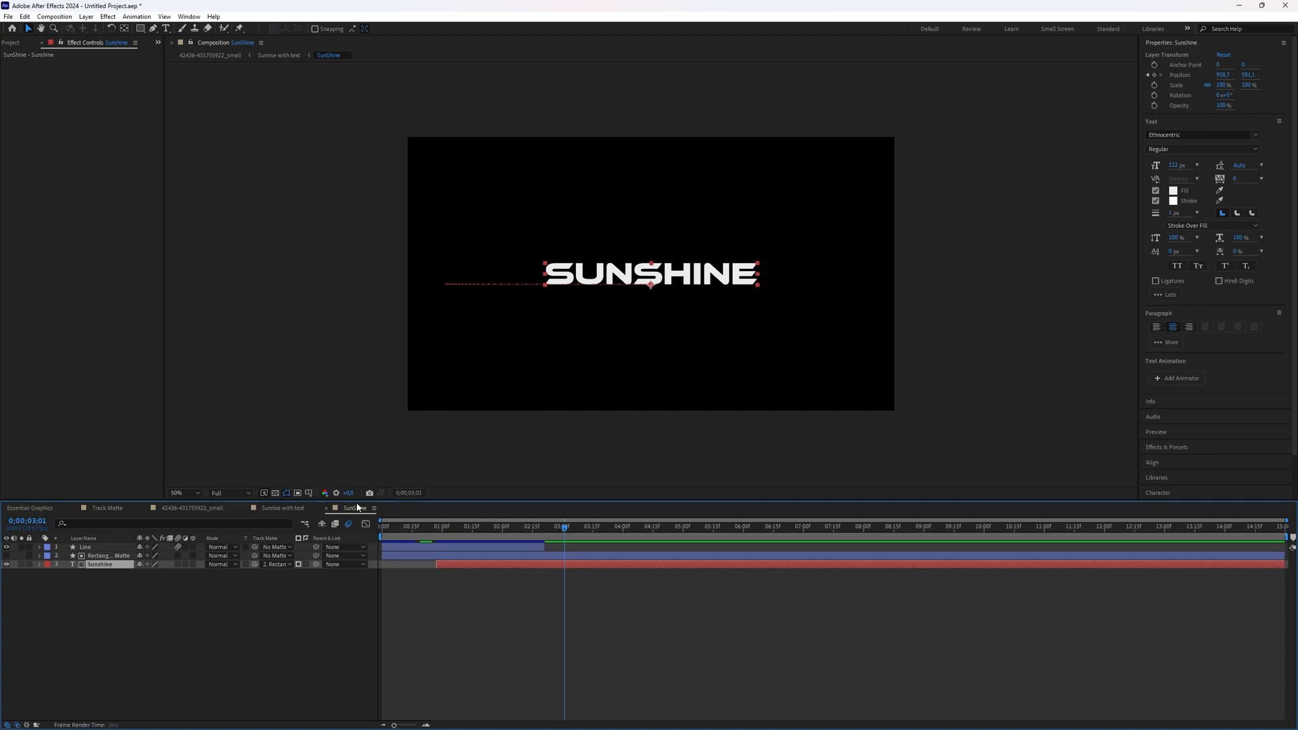
{"action": "left_click", "coordinate": [281, 508]}
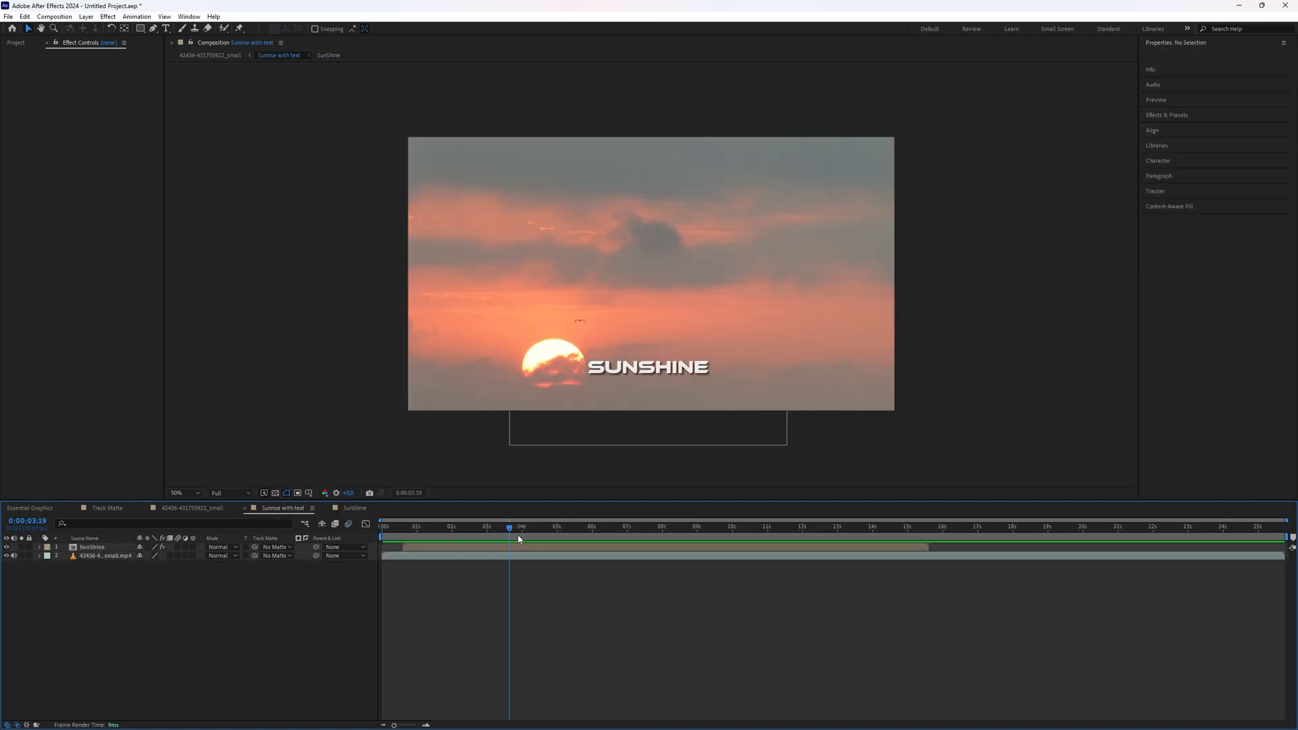
{"action": "left_click_drag", "start_coordinate": [510, 531], "coordinate": [552, 592]}
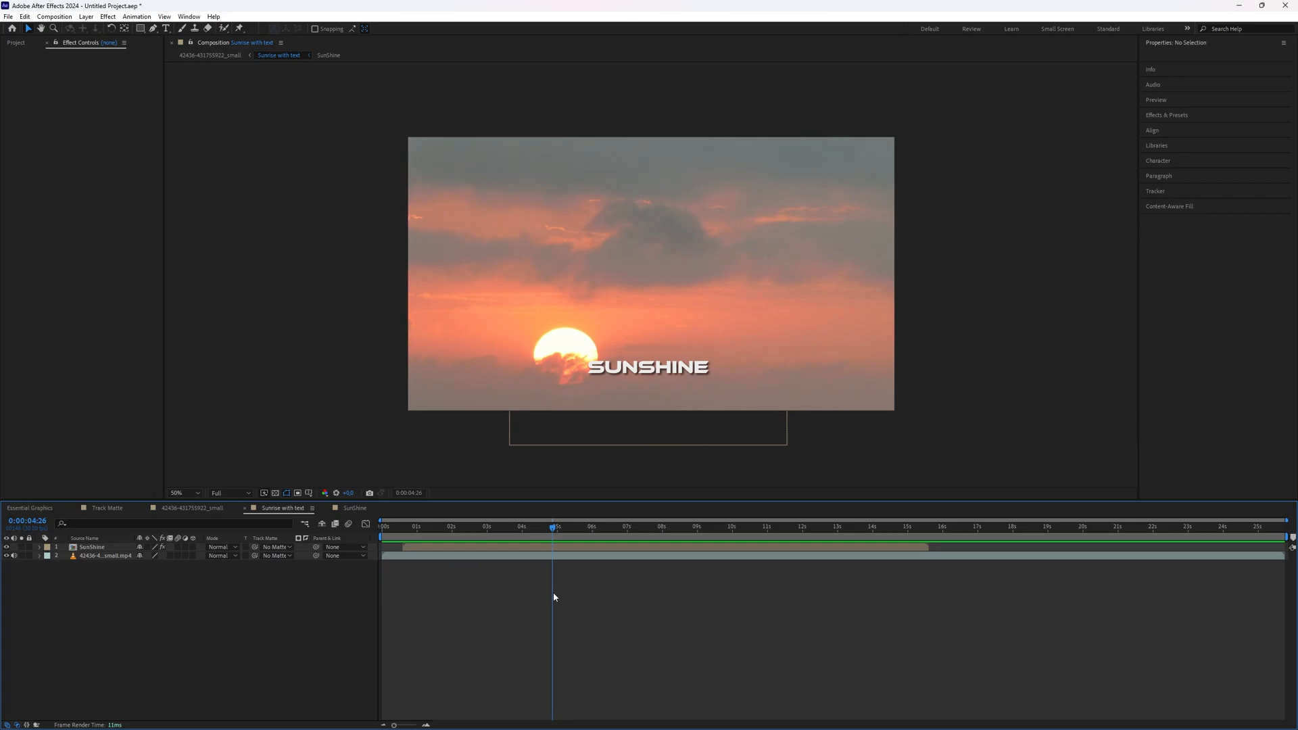